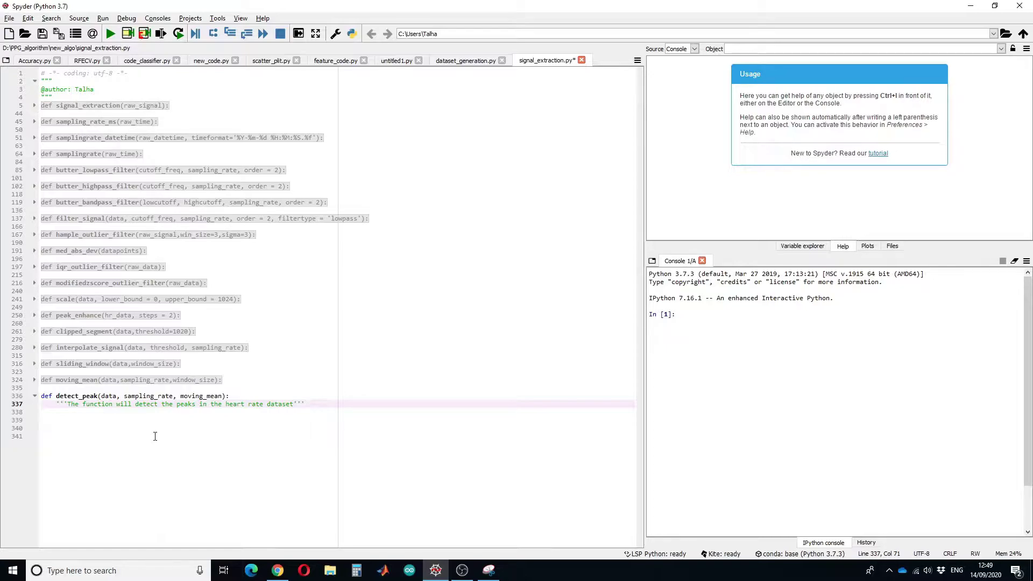
# - Add 'import numpy as np' and 'means = np.array(moving_mean)' to the detect_peak body
pyautogui.press('Down')
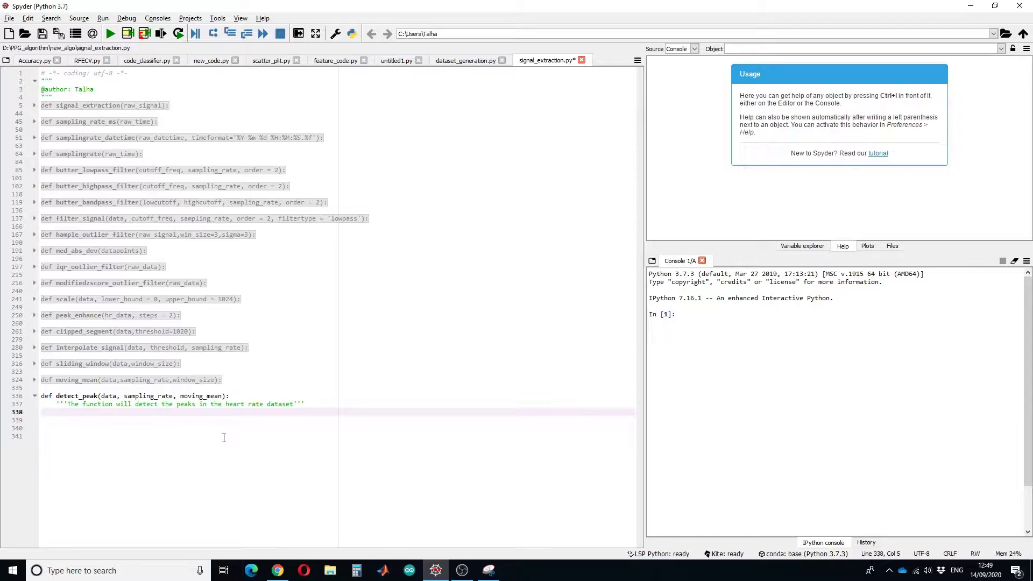
pyautogui.write('import ')
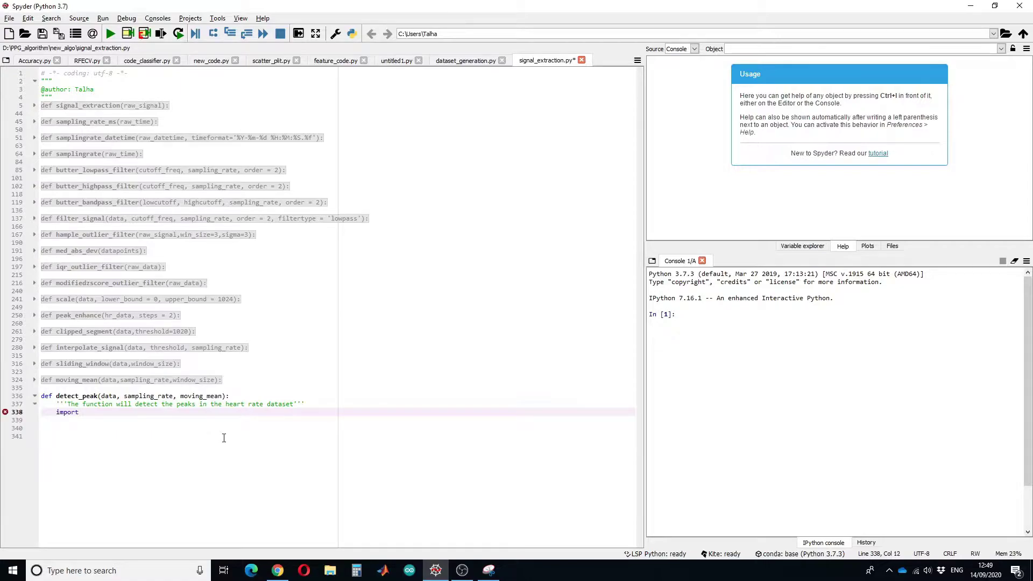
pyautogui.write('numpy as np')
pyautogui.press('Return')
pyautogui.write('measn')
pyautogui.press('BackSpace')
pyautogui.press('BackSpace')
pyautogui.write('ns = ')
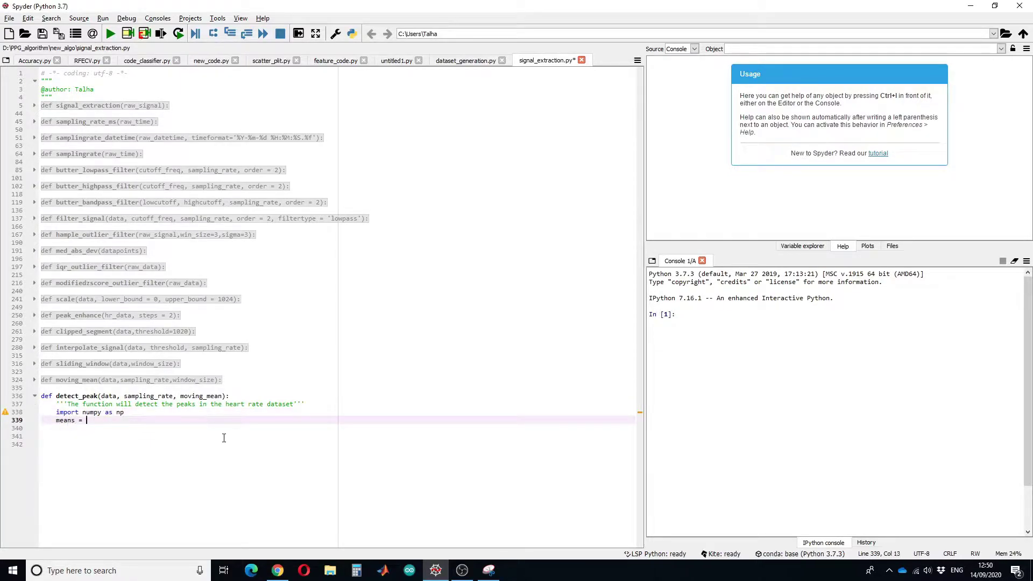
pyautogui.write('np.array(')
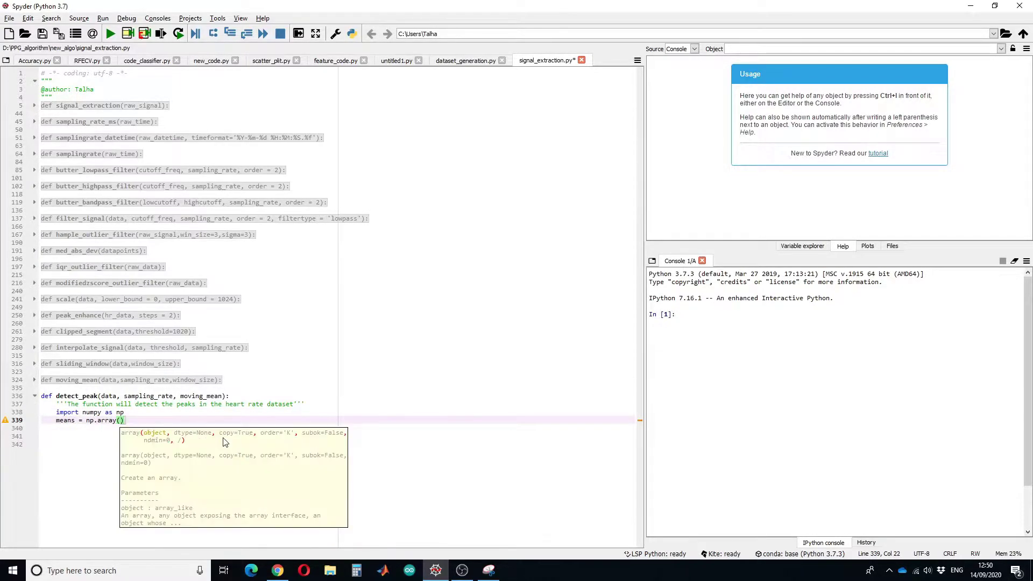
pyautogui.write('moving_mean)')
pyautogui.press('Return')
pyautogui.press('Return')
pyautogui.hotkey('alt', 'Tab')
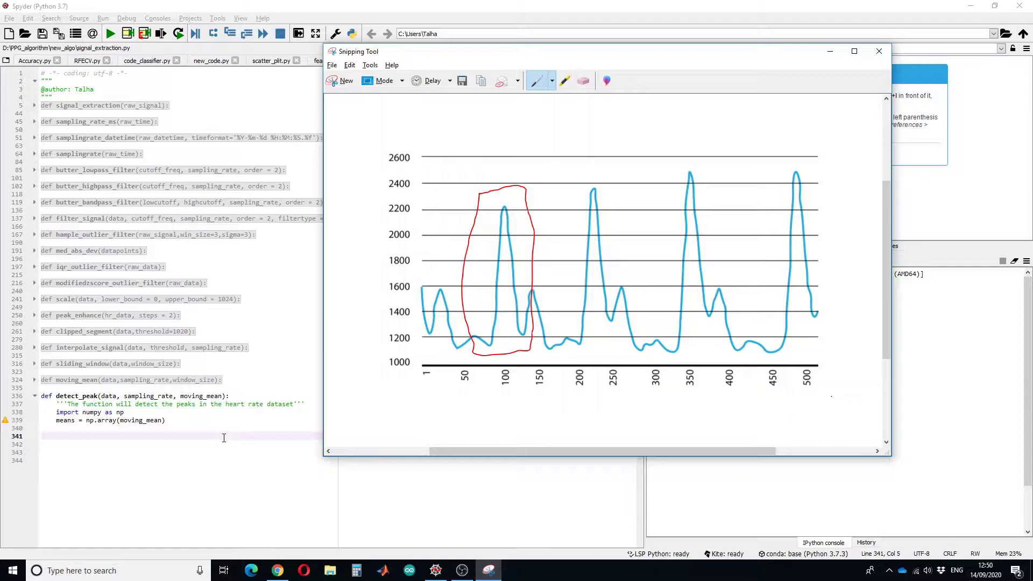
# - Circle the 100 and 2200 axis labels and sketch a red line across the peak tops
pyautogui.moveTo(495, 387); pyautogui.dragTo(528, 393)
pyautogui.moveTo(384, 210); pyautogui.dragTo(426, 208)
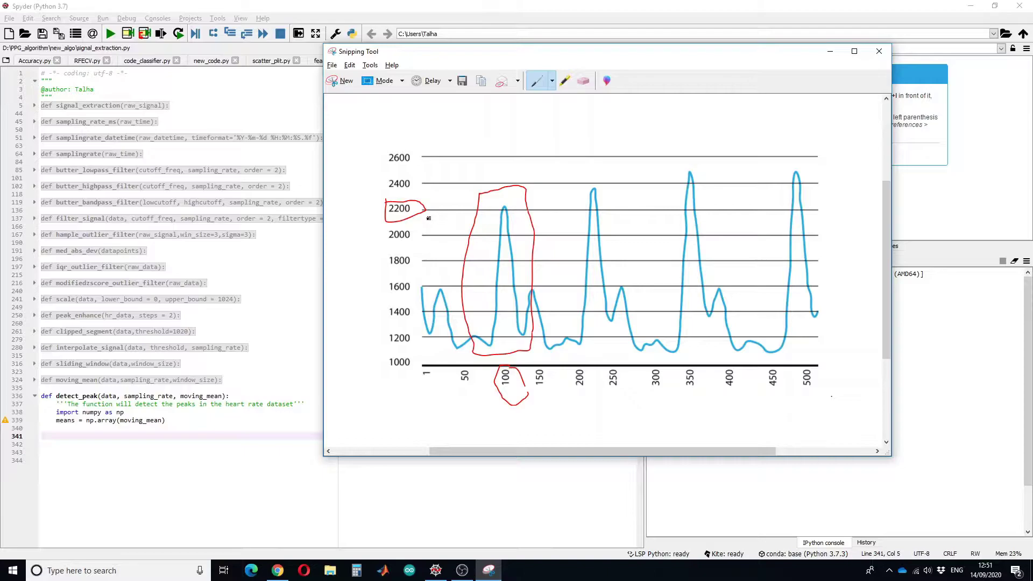
pyautogui.moveTo(503, 209)
pyautogui.mouseDown()
pyautogui.moveTo(684, 174)
pyautogui.moveTo(789, 174)
pyautogui.mouseUp()
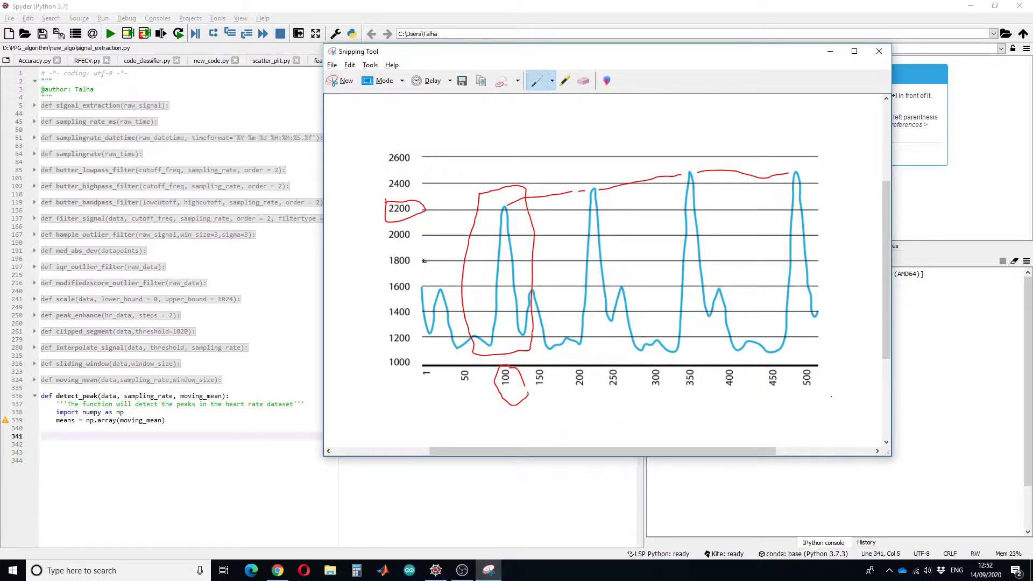
# - Draw the 1800 gridline and mark the first peak's edges, crossing point and link to 2200
pyautogui.moveTo(423, 261); pyautogui.dragTo(831, 255)
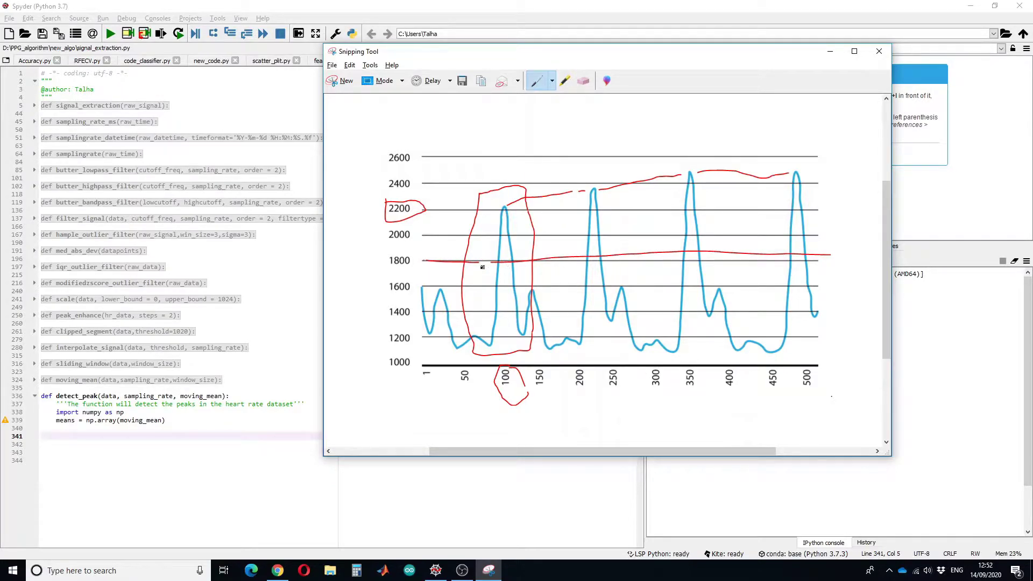
pyautogui.moveTo(514, 265); pyautogui.dragTo(515, 359)
pyautogui.moveTo(494, 278)
pyautogui.mouseDown()
pyautogui.moveTo(494, 394)
pyautogui.moveTo(516, 388)
pyautogui.moveTo(524, 363)
pyautogui.moveTo(491, 365)
pyautogui.mouseUp()
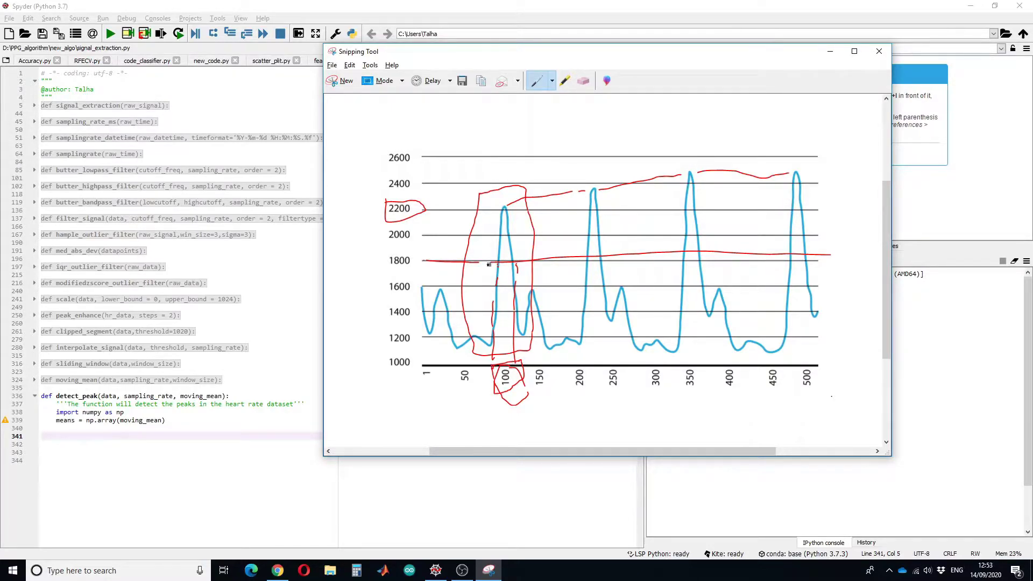
pyautogui.moveTo(490, 210); pyautogui.dragTo(503, 209)
pyautogui.moveTo(428, 215)
pyautogui.mouseDown()
pyautogui.moveTo(394, 215)
pyautogui.moveTo(465, 204)
pyautogui.moveTo(500, 212)
pyautogui.moveTo(505, 255)
pyautogui.moveTo(396, 209)
pyautogui.mouseUp()
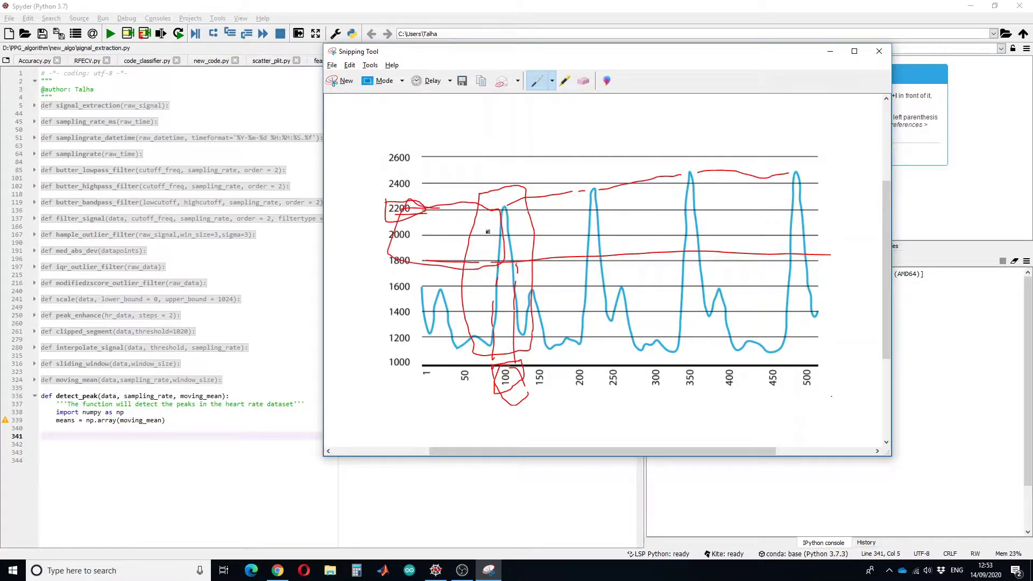
# - Add peaks_x = np.where((data>means))[0] and peaks_y = data[np.where(data>means)[0]] to detect_peak
pyautogui.click(93, 442)
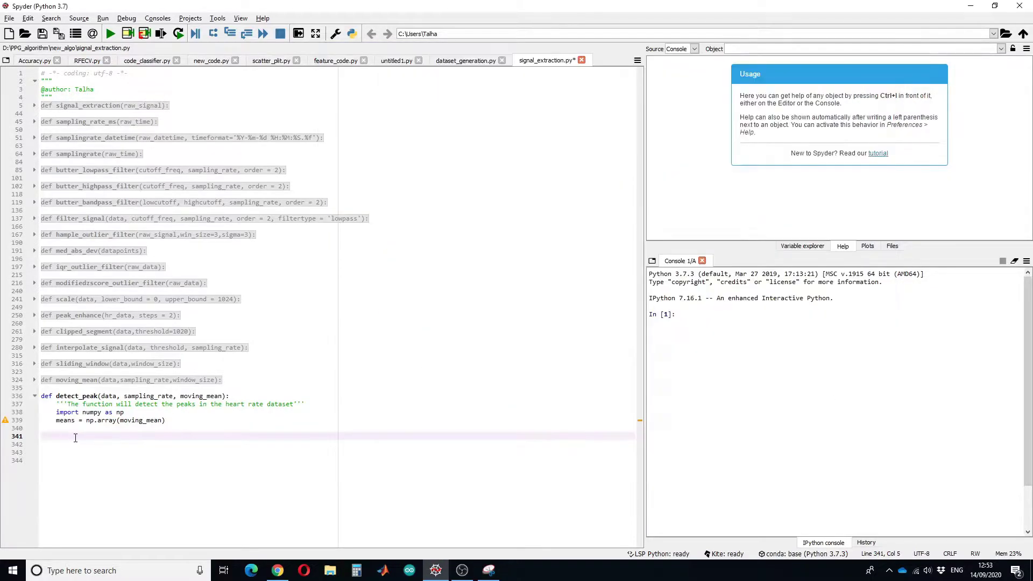
pyautogui.write('peaks_x = ')
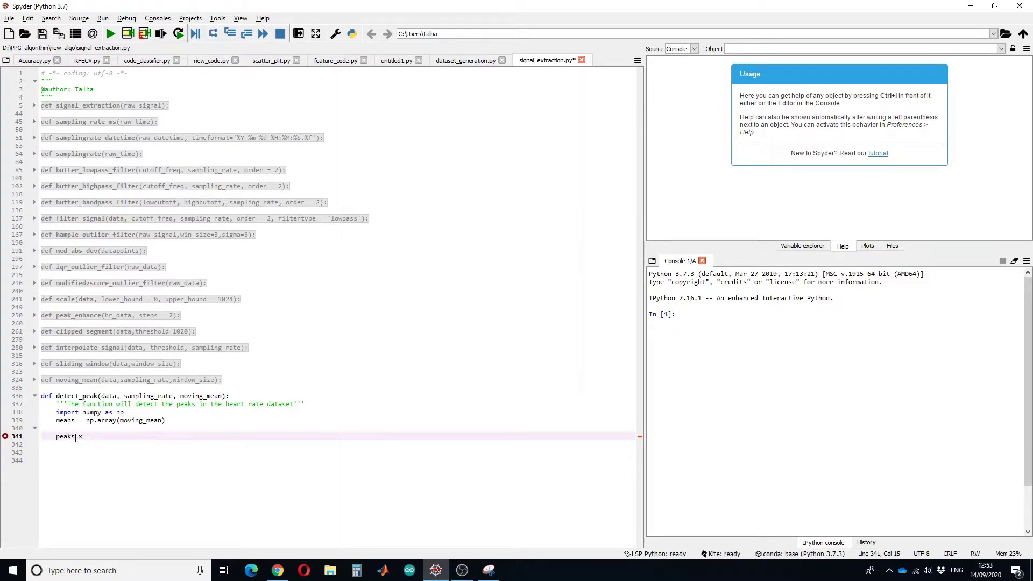
pyautogui.write('np.where((')
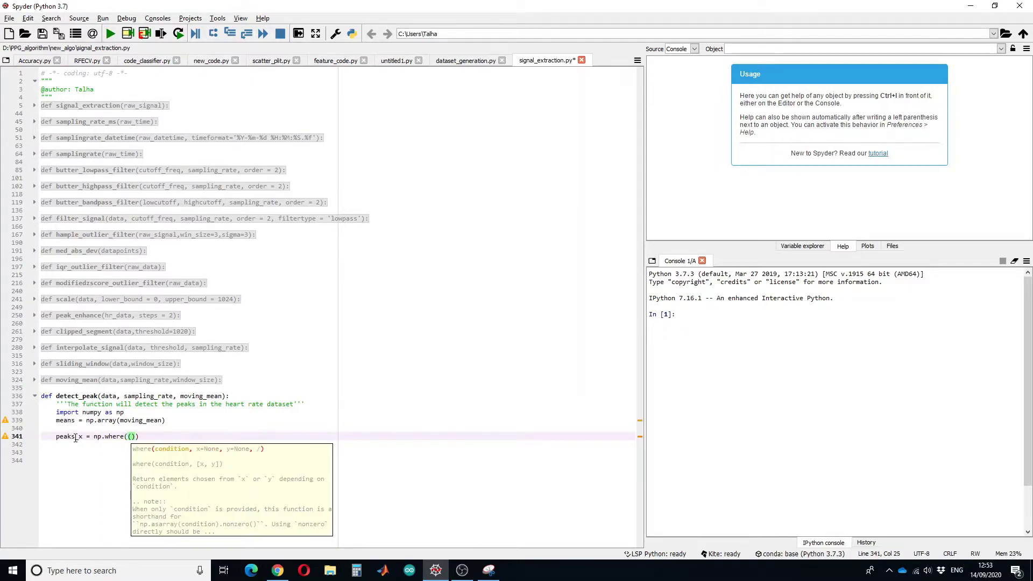
pyautogui.write('data>')
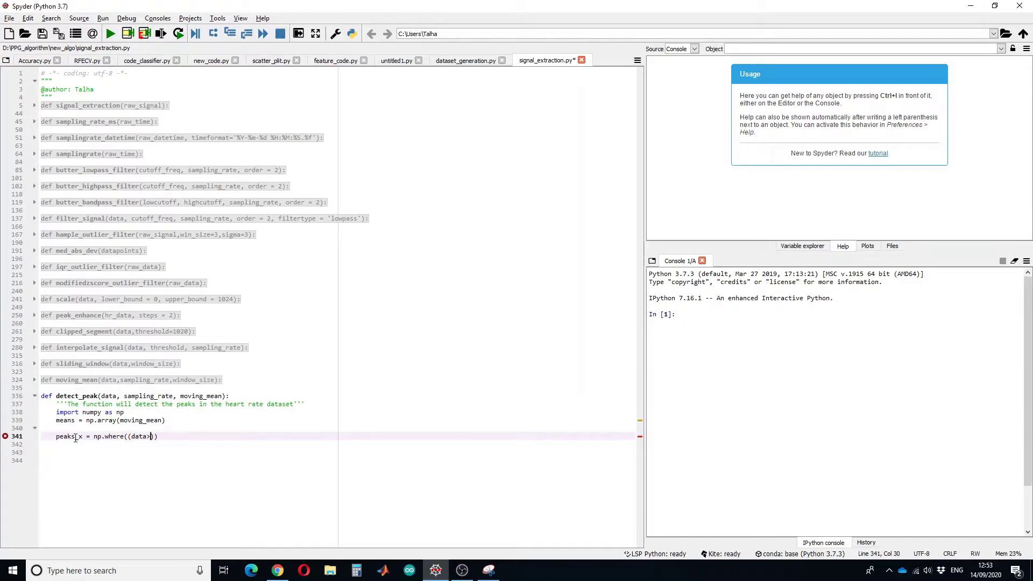
pyautogui.write('means))')
pyautogui.write('[0]')
pyautogui.press('Return')
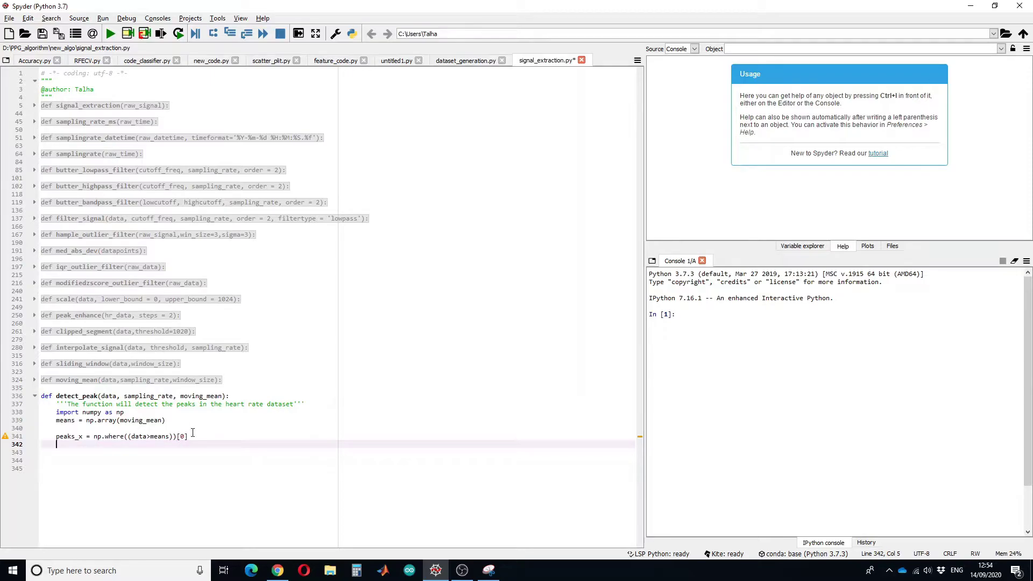
pyautogui.write('peak')
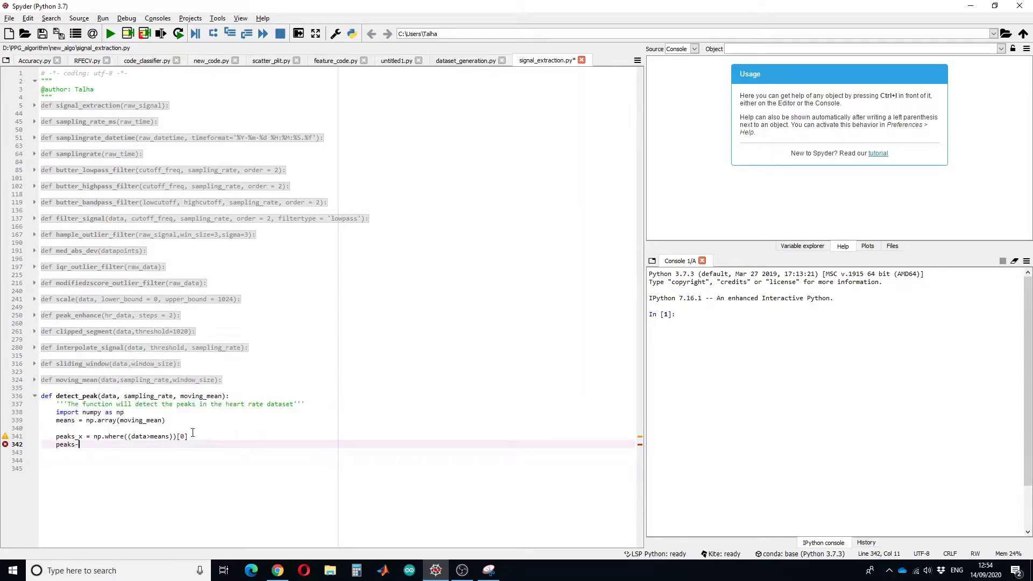
pyautogui.write('s_y = data')
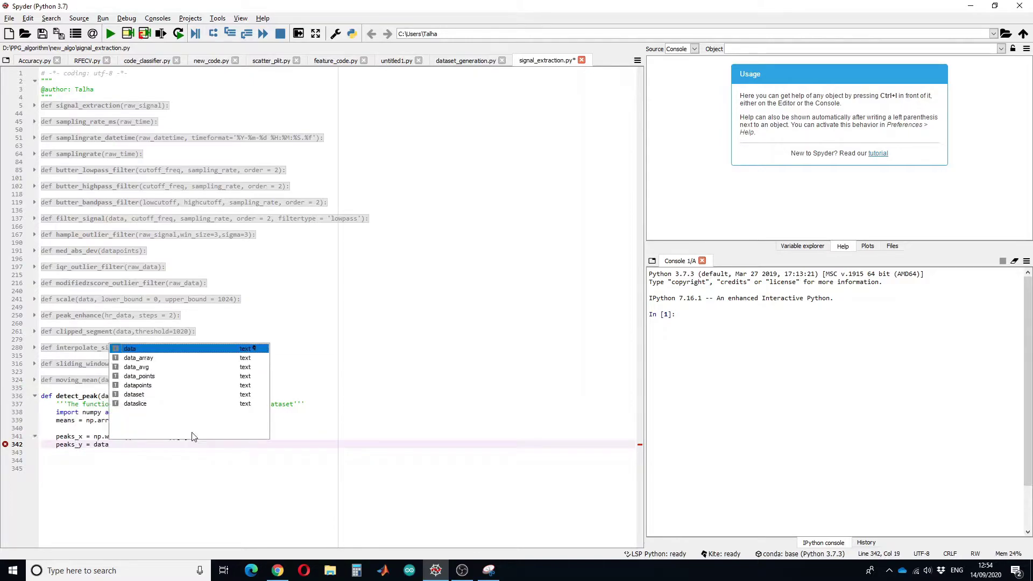
pyautogui.write('[np.')
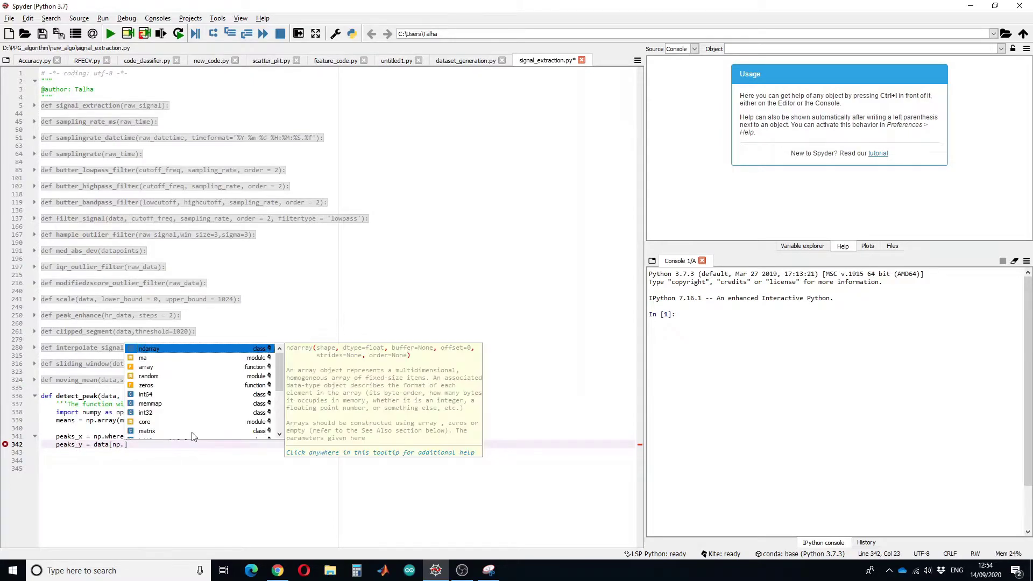
pyautogui.write('where(data>')
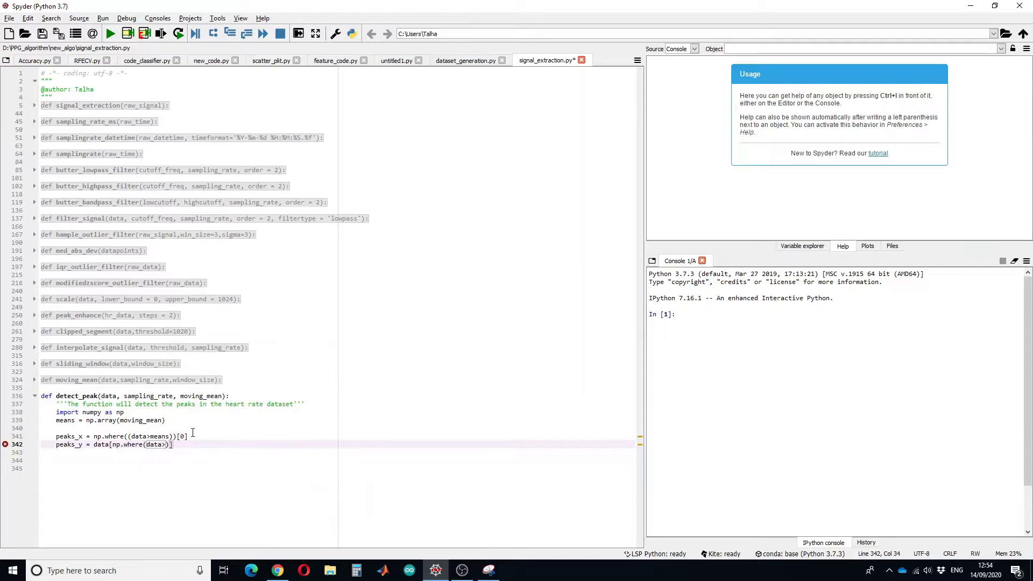
pyautogui.write('means)')
pyautogui.write('[0]]')
pyautogui.press('Return')
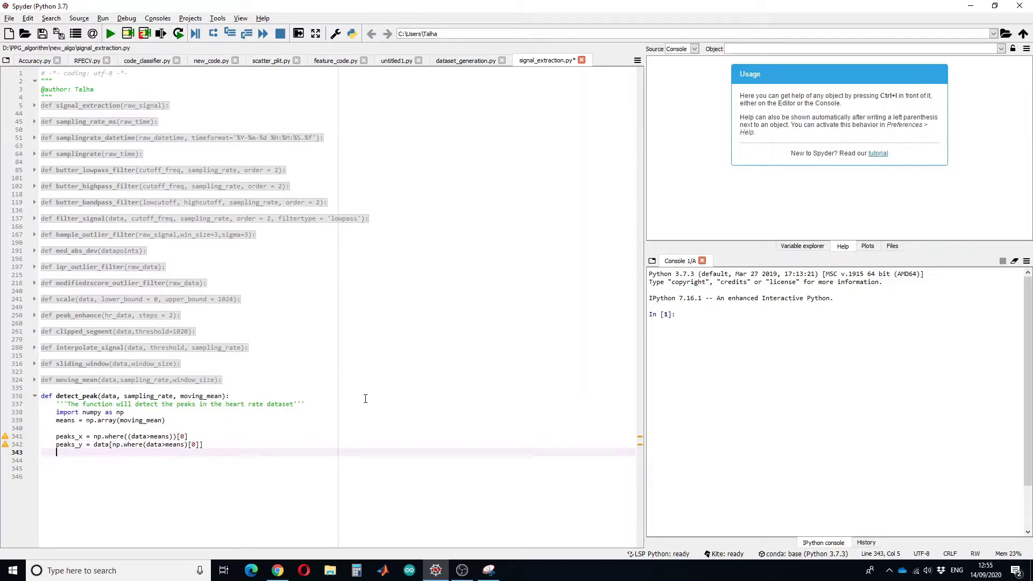
pyautogui.hotkey('alt', 'Tab')
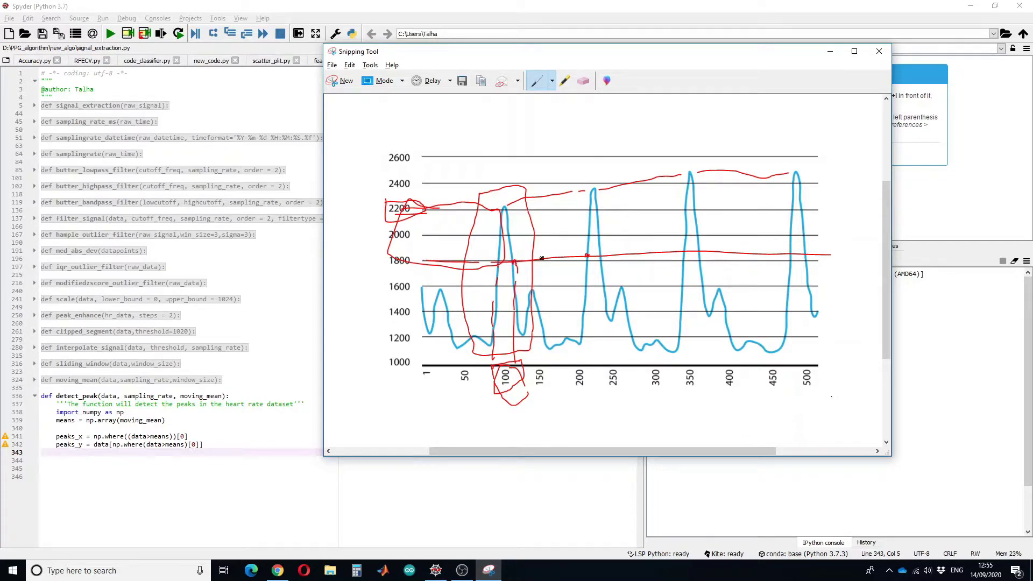
# - Trace the third peak in red, up from the 1800 line and back down
pyautogui.moveTo(586, 256); pyautogui.dragTo(595, 195)
pyautogui.moveTo(594, 192); pyautogui.dragTo(600, 256)
pyautogui.click(683, 254)
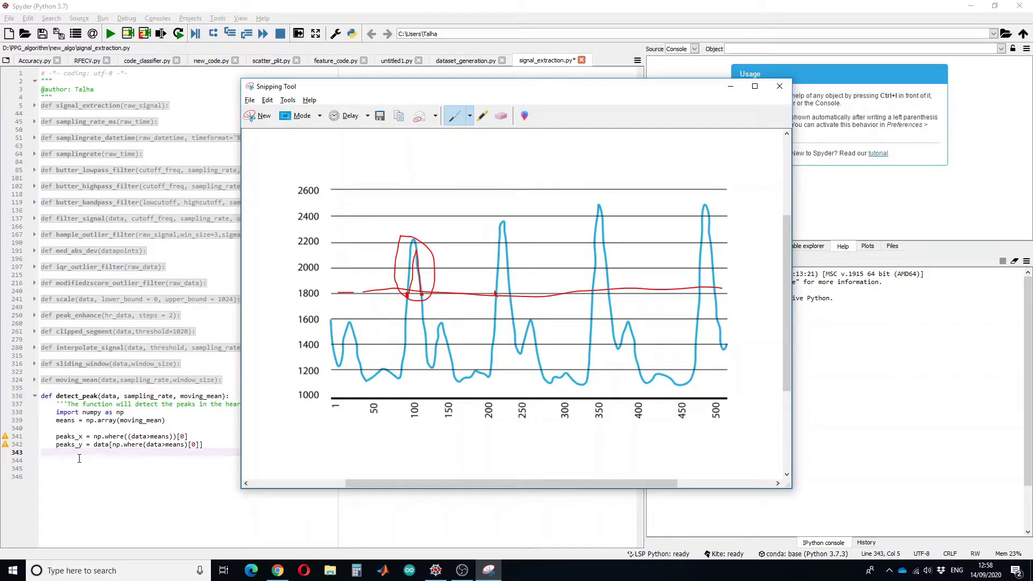
pyautogui.click(79, 457)
pyautogui.write('peak_edges')
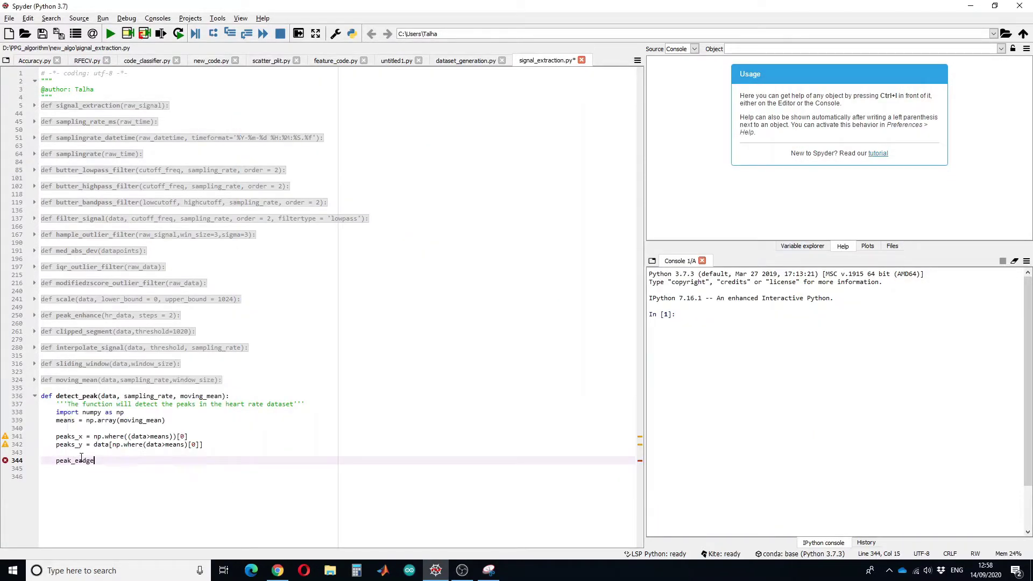
pyautogui.write(' = ')
pyautogui.write('np.where(')
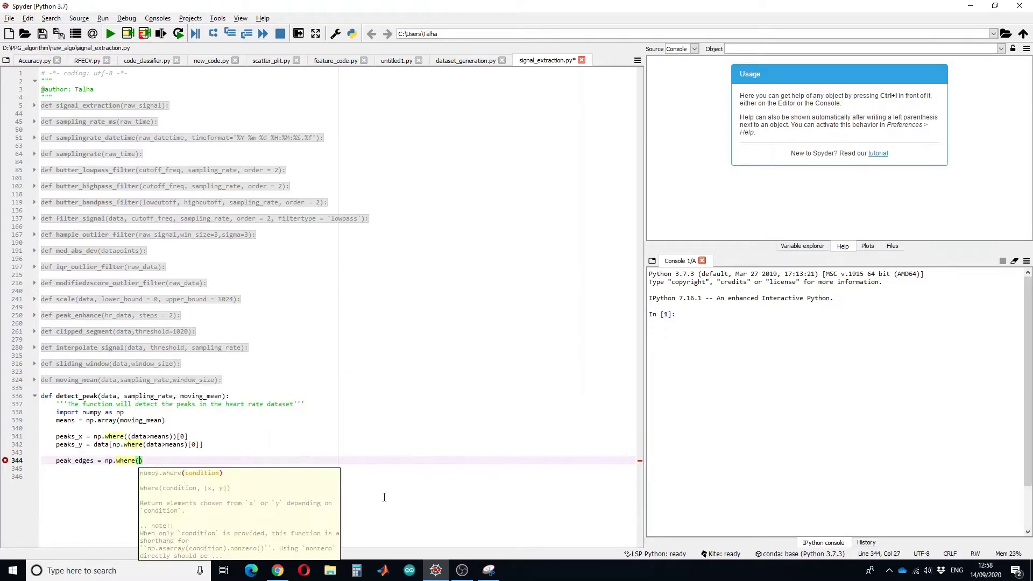
pyautogui.write('np.diff(peaks')
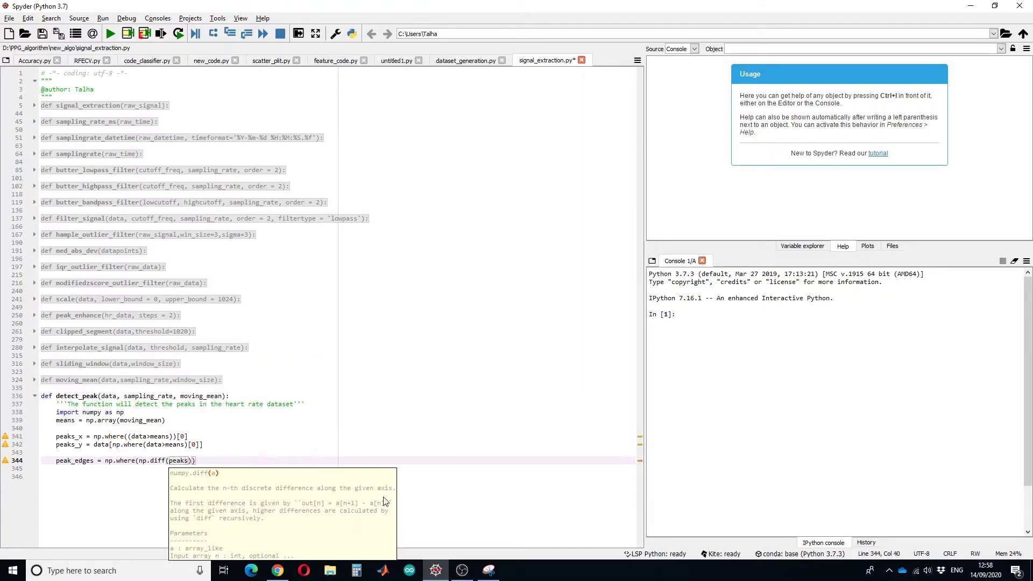
pyautogui.write('_x)>1)')
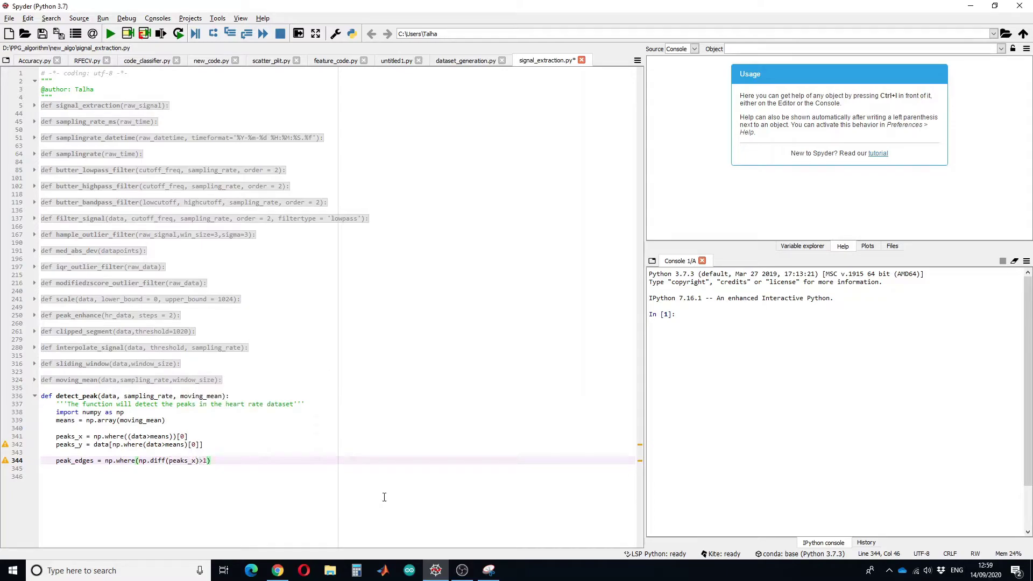
pyautogui.write('[0]')
# - Add peak_edges = np.where(np.diff(peaks_x)>1)[0], peaks_list = [], and a for-loop over peak_edges with try
pyautogui.press('Return')
pyautogui.press('Return')
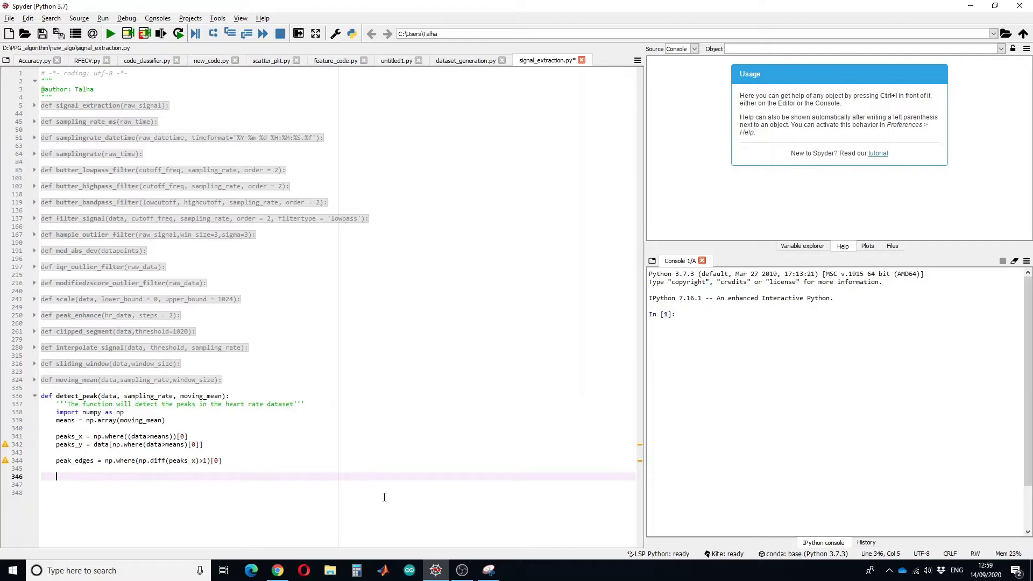
pyautogui.write('pea')
pyautogui.write('k_list')
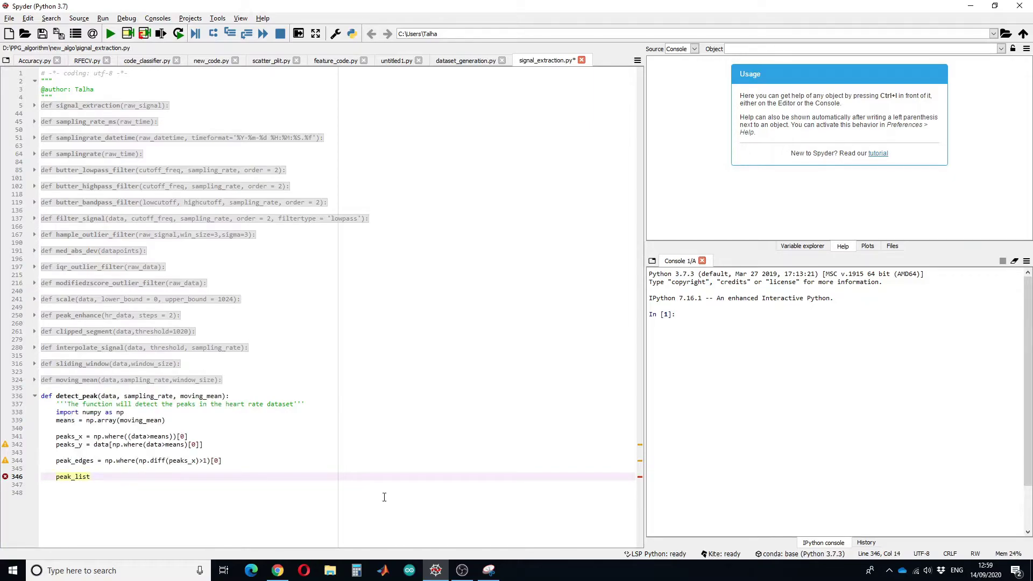
pyautogui.press('Left')
pyautogui.press('Left')
pyautogui.press('Left')
pyautogui.write('s')
pyautogui.press('End')
pyautogui.write('= []')
pyautogui.press('Return')
pyautogui.press('Return')
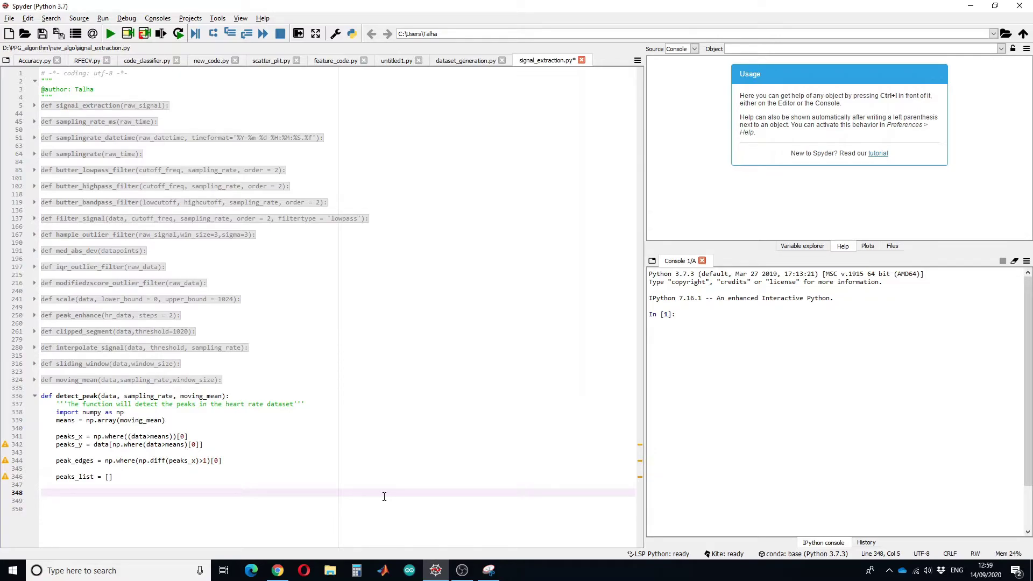
pyautogui.write('for i in range')
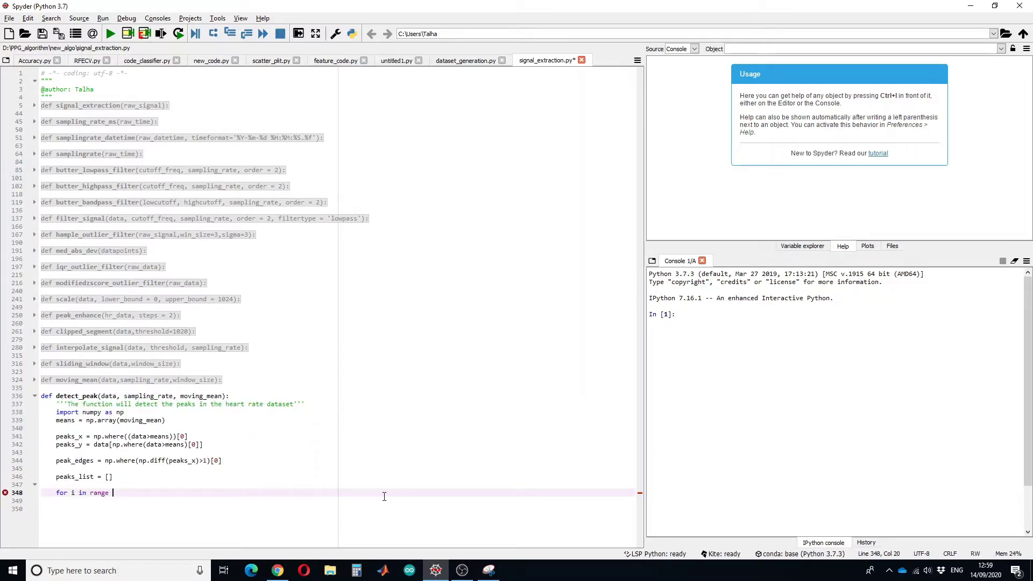
pyautogui.write(' (0,len(peak')
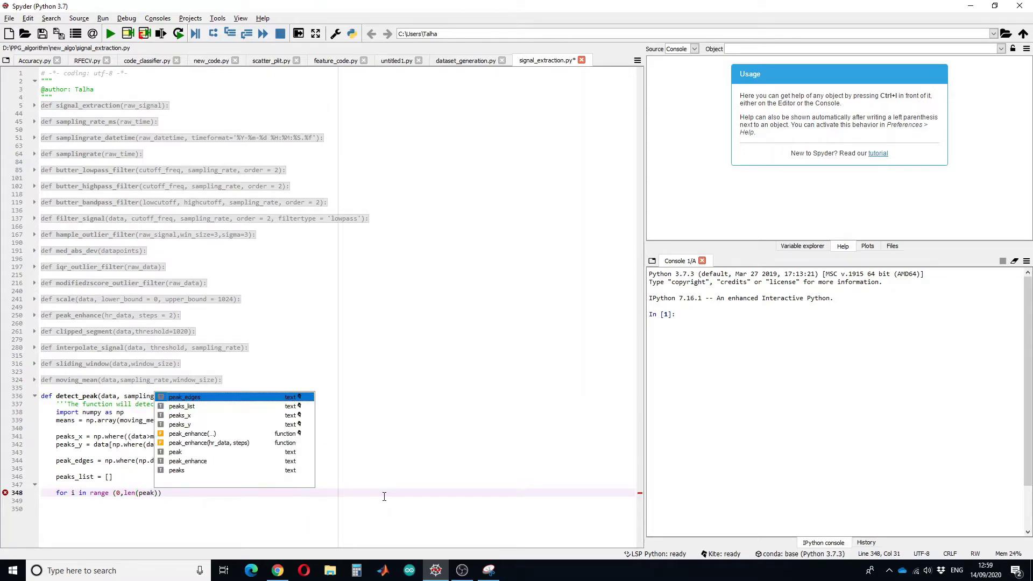
pyautogui.write('_edges)):')
pyautogui.press('Return')
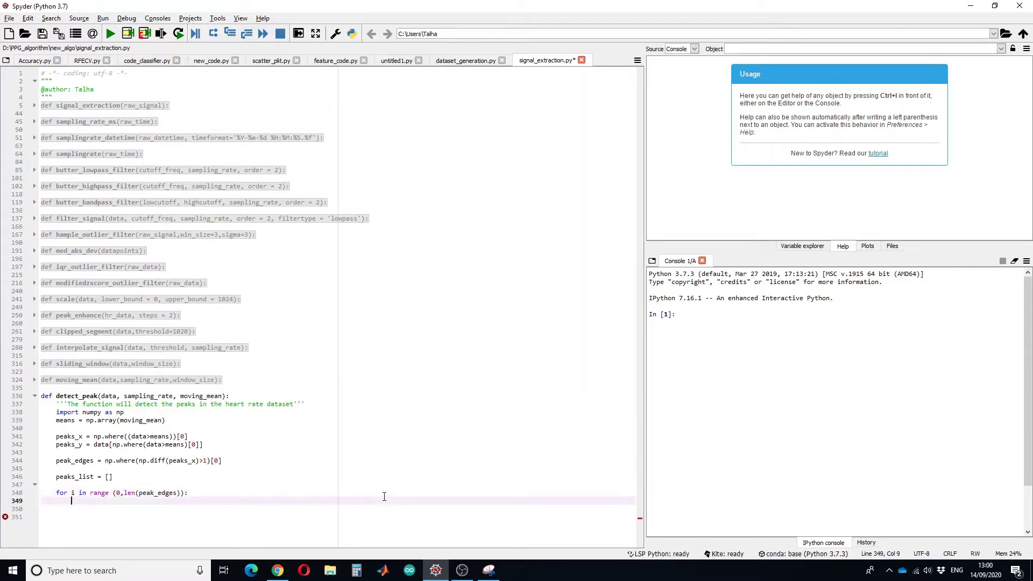
pyautogui.write('try:')
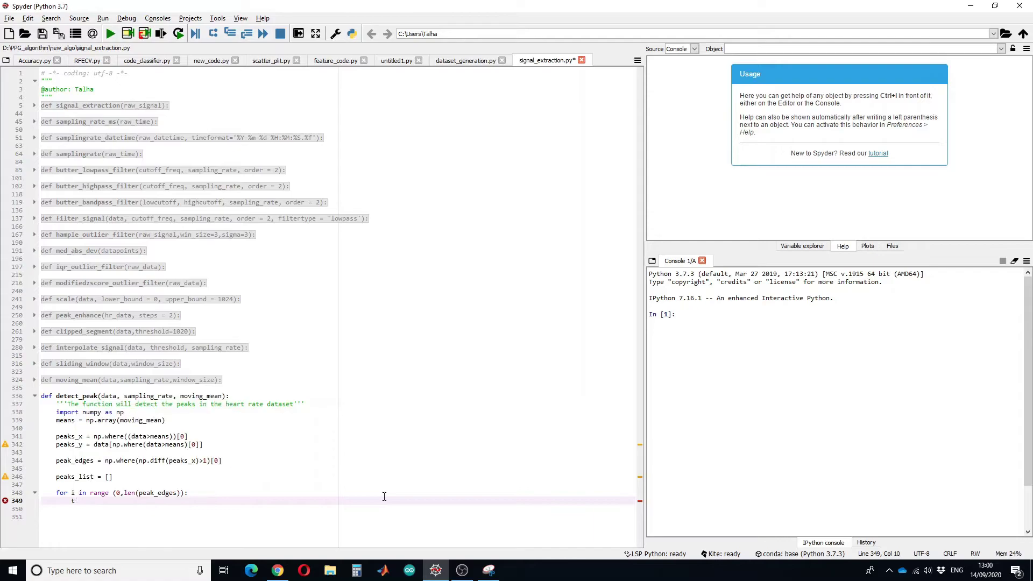
pyautogui.press('Return')
pyautogui.hotkey('alt', 'Tab')
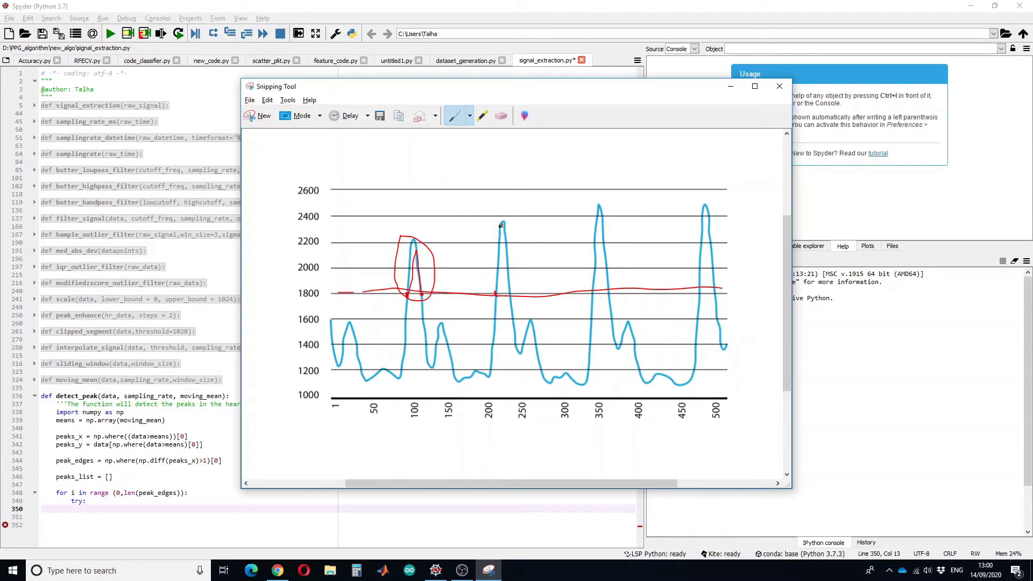
# - Draw red lines across the 1800, 2200 and 2400 levels and circle the 1800–2600 y-axis labels
pyautogui.moveTo(501, 225); pyautogui.dragTo(330, 223)
pyautogui.moveTo(299, 225); pyautogui.dragTo(308, 227)
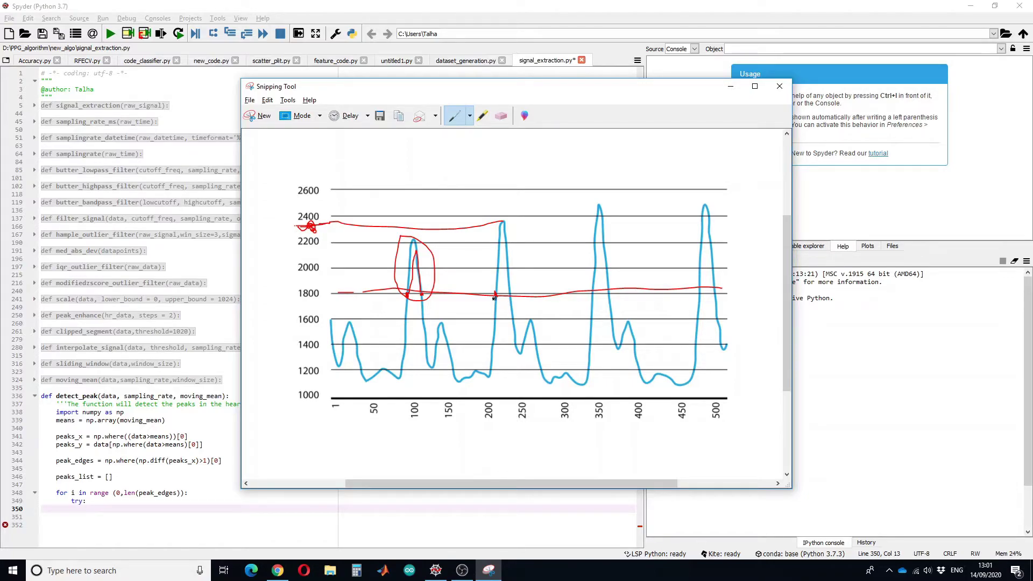
pyautogui.moveTo(494, 296); pyautogui.dragTo(288, 293)
pyautogui.moveTo(408, 239); pyautogui.dragTo(281, 242)
pyautogui.moveTo(599, 205); pyautogui.dragTo(292, 196)
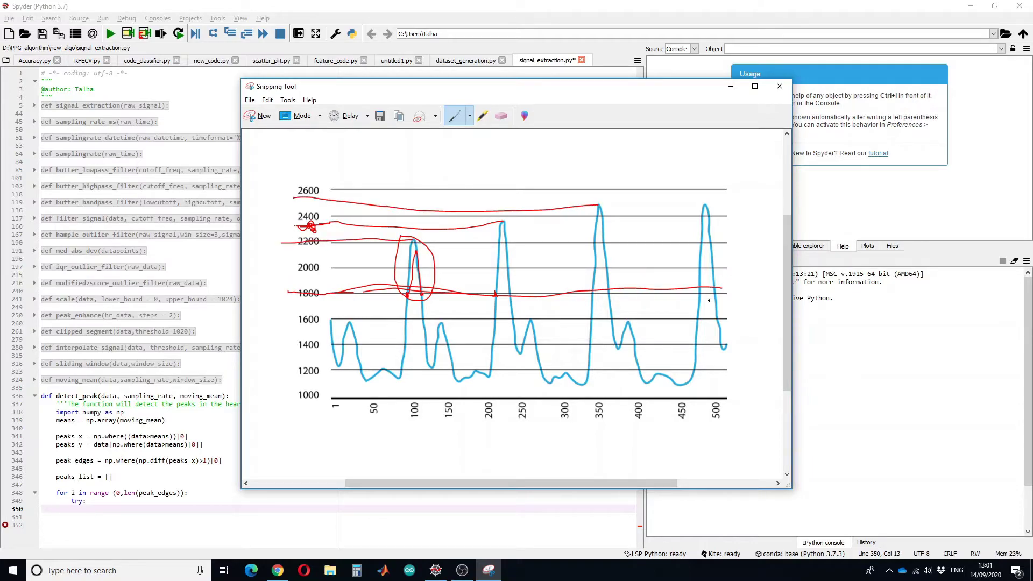
pyautogui.moveTo(615, 288); pyautogui.dragTo(268, 276)
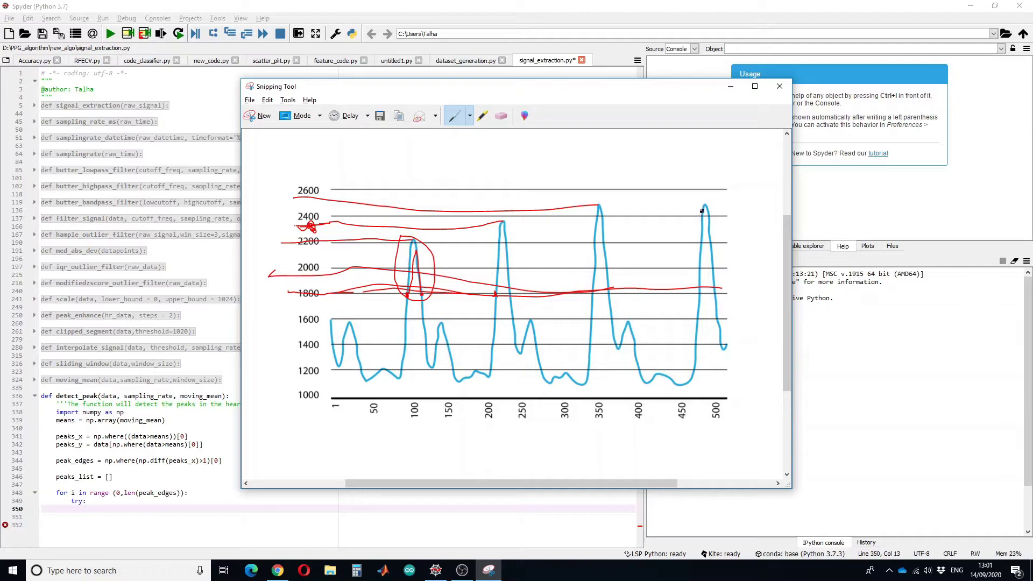
pyautogui.moveTo(702, 212); pyautogui.dragTo(298, 223)
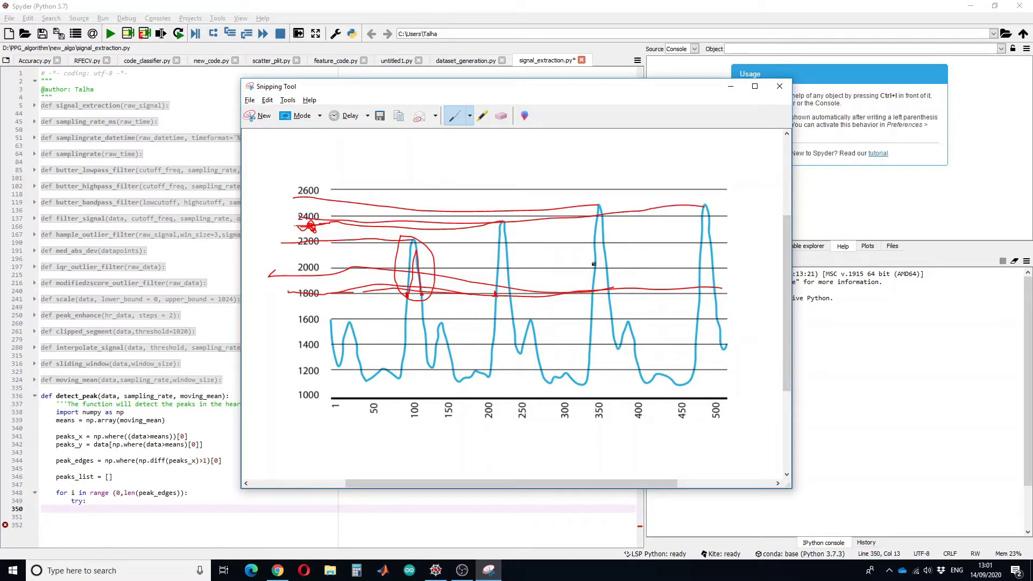
pyautogui.moveTo(304, 203)
pyautogui.mouseDown()
pyautogui.moveTo(289, 194)
pyautogui.moveTo(283, 224)
pyautogui.mouseUp()
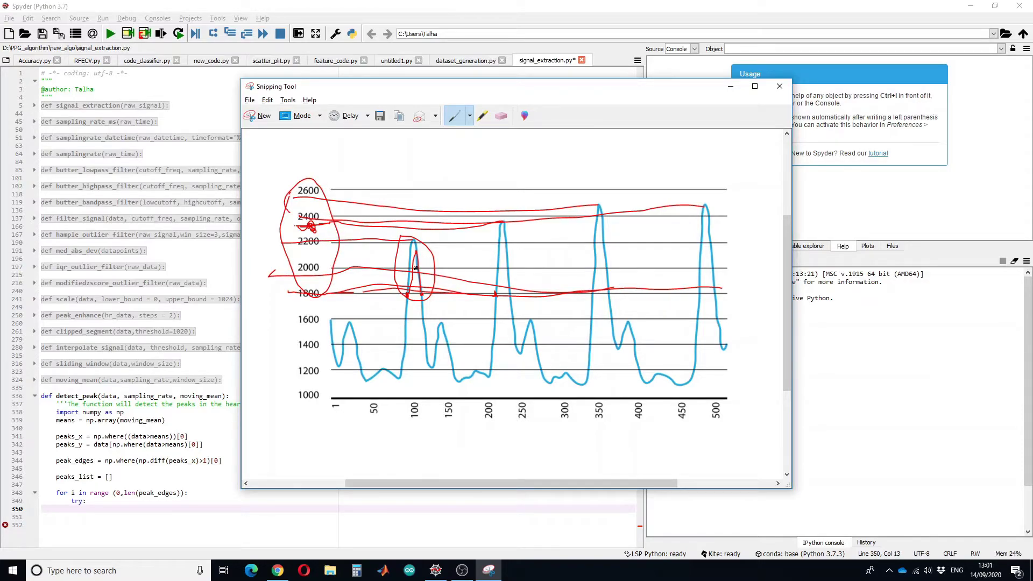
pyautogui.click(87, 514)
pyautogui.write('y')
pyautogui.write('_value')
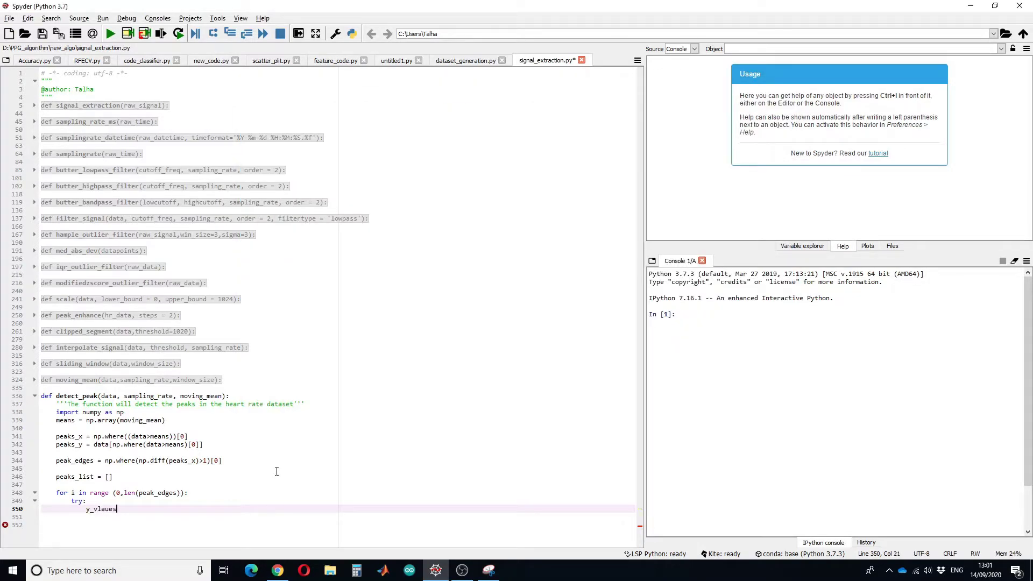
# - In the try block, set y_values = peaks_y[peak_edges[i]:peak_edges[i+1]].tolist()
pyautogui.press('BackSpace')
pyautogui.press('BackSpace')
pyautogui.press('BackSpace')
pyautogui.write('lues = peaks_')
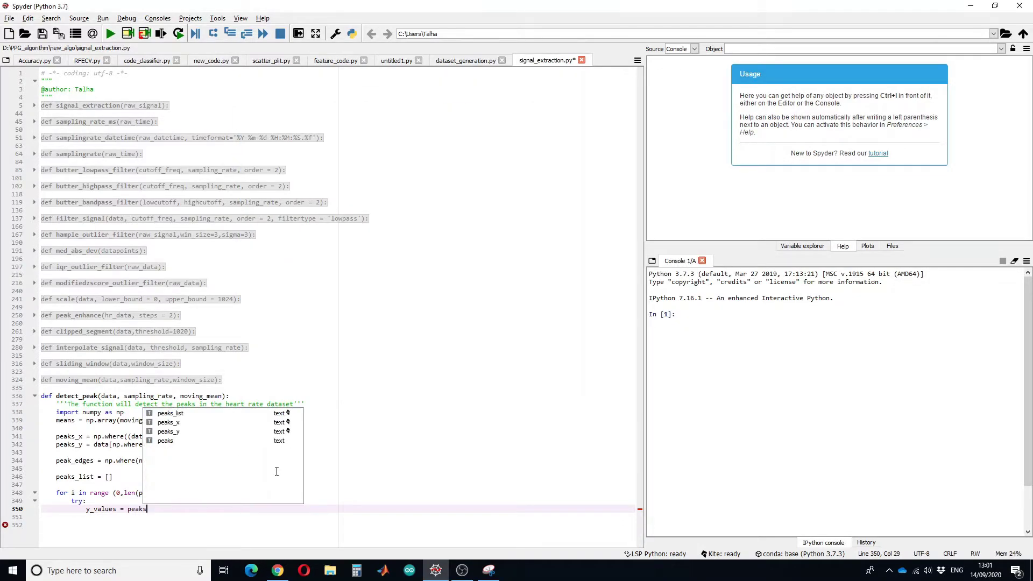
pyautogui.write('y[')
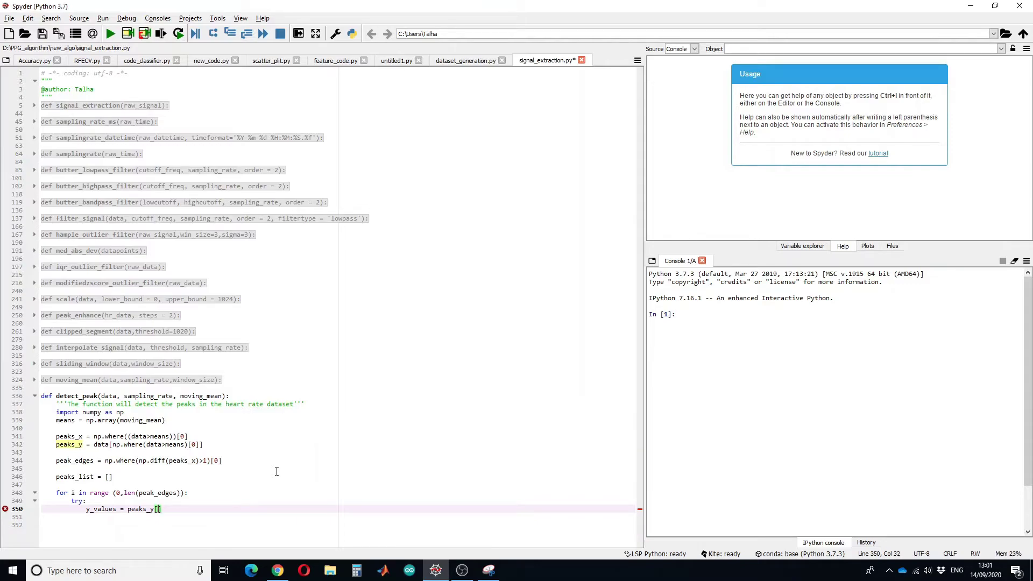
pyautogui.write('peak_edges[i]')
pyautogui.write(':peak_edges')
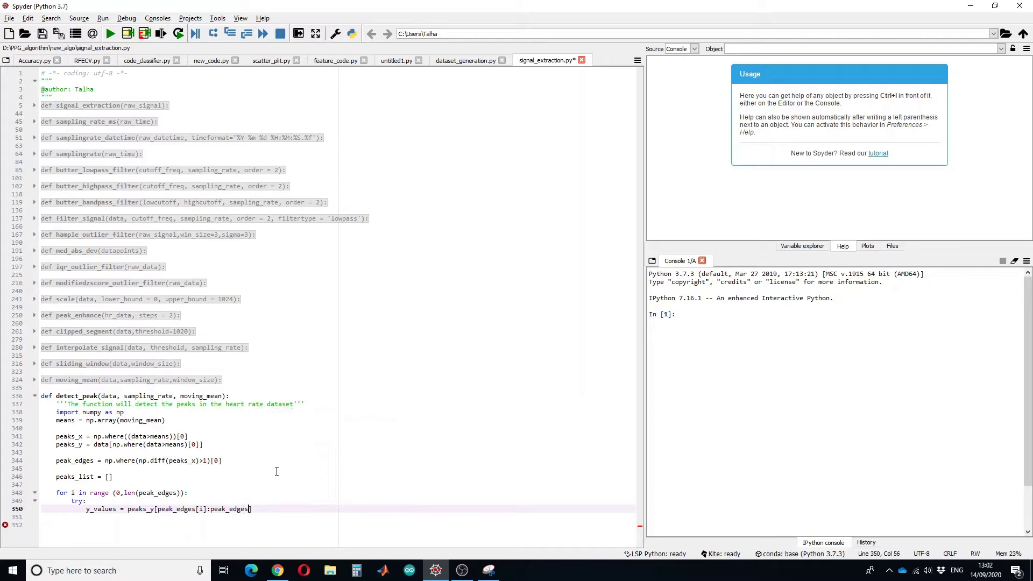
pyautogui.write('[i+1]].tolist()')
pyautogui.press('Return')
# - Draw a red line near 1800 and dot two peak edges on the mean line
pyautogui.hotkey('alt', 'Tab')
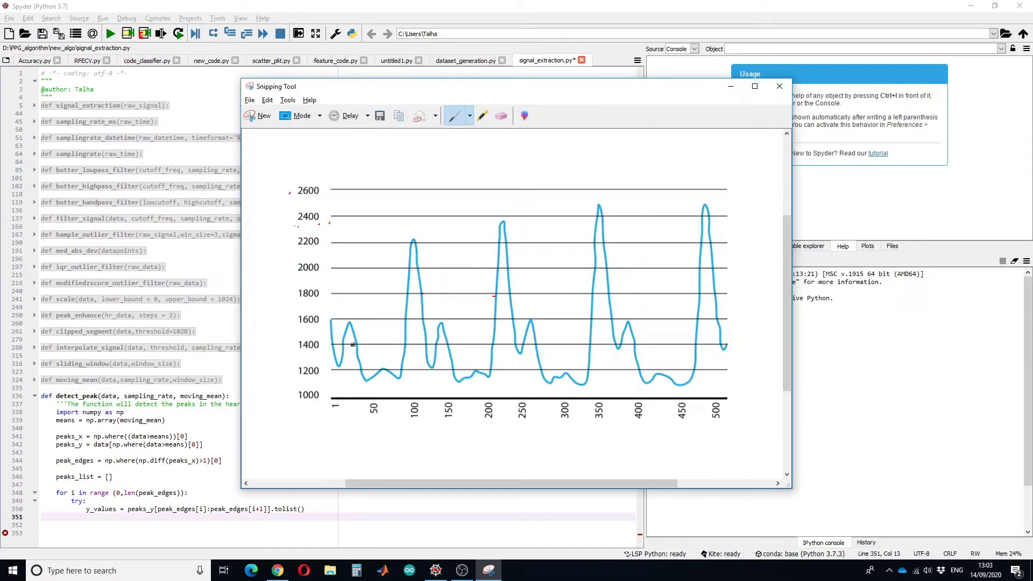
pyautogui.moveTo(332, 295); pyautogui.dragTo(726, 296)
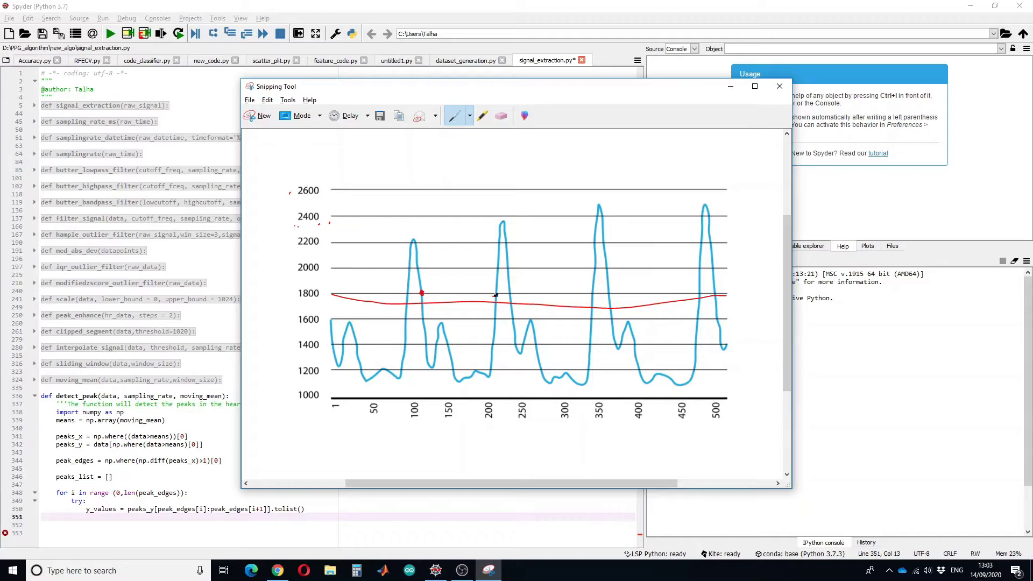
pyautogui.click(495, 294)
pyautogui.click(510, 294)
pyautogui.moveTo(424, 293); pyautogui.dragTo(489, 295)
# - Box the first peak region between the 1800 line and the upper boundary
pyautogui.moveTo(504, 223); pyautogui.dragTo(325, 223)
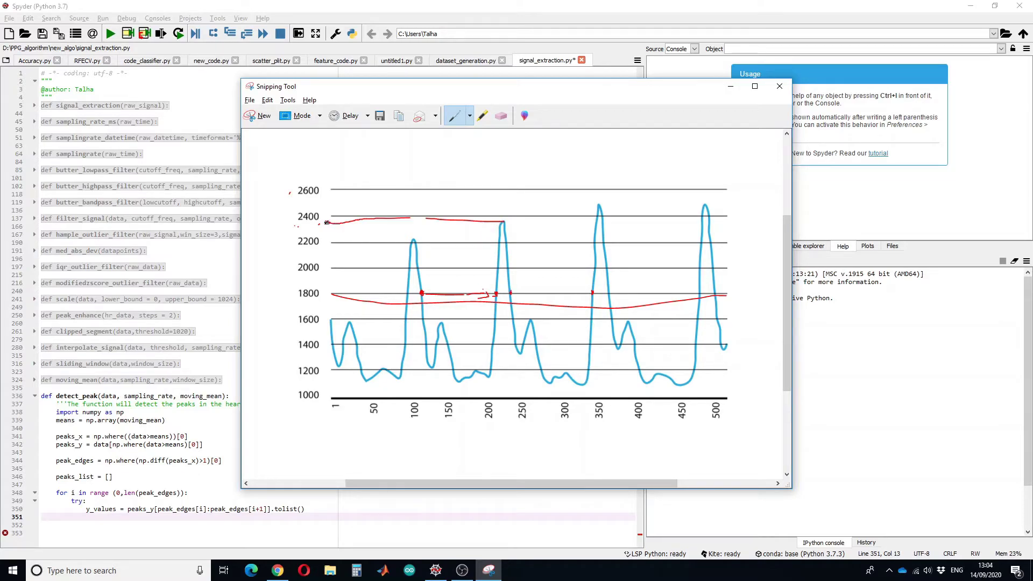
pyautogui.moveTo(427, 291)
pyautogui.mouseDown()
pyautogui.moveTo(288, 288)
pyautogui.moveTo(289, 230)
pyautogui.moveTo(341, 224)
pyautogui.mouseUp()
pyautogui.moveTo(510, 296); pyautogui.dragTo(562, 298)
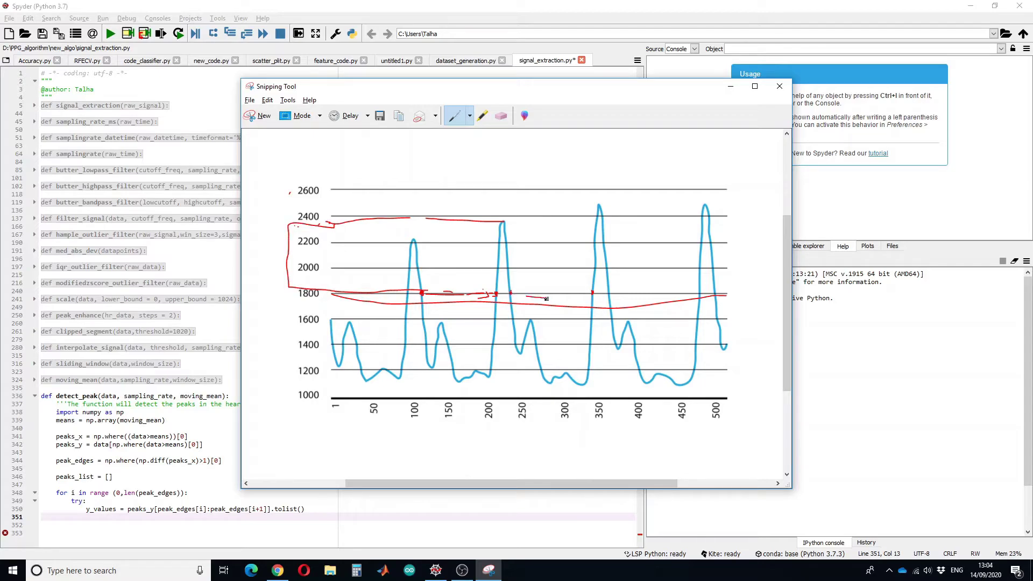
pyautogui.click(175, 530)
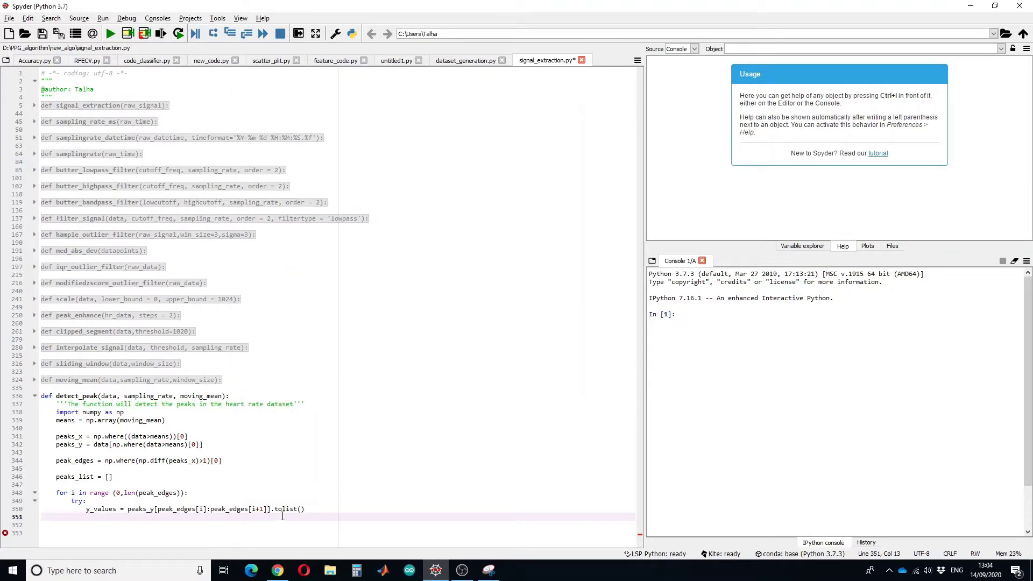
# - Switch from Spyder to the annotated Snipping Tool peak chart
pyautogui.hotkey('alt', 'Tab')
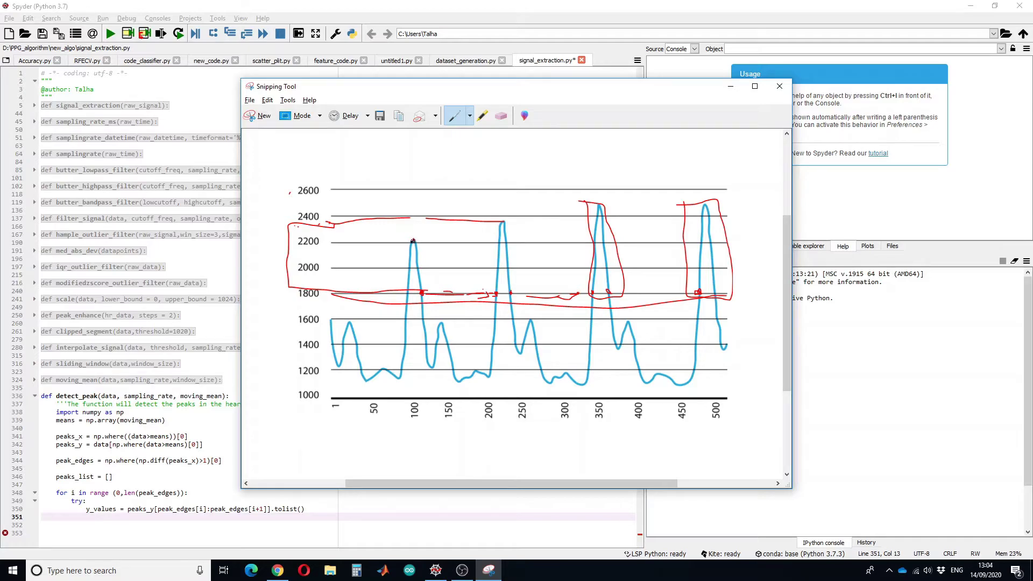
# - Drop red vertical lines from each of the four peaks to the x-axis
pyautogui.moveTo(414, 242); pyautogui.dragTo(415, 403)
pyautogui.moveTo(502, 299); pyautogui.dragTo(501, 400)
pyautogui.moveTo(604, 208); pyautogui.dragTo(605, 400)
pyautogui.moveTo(706, 204)
pyautogui.mouseDown()
pyautogui.moveTo(708, 400)
pyautogui.moveTo(719, 394)
pyautogui.moveTo(705, 398)
pyautogui.mouseUp()
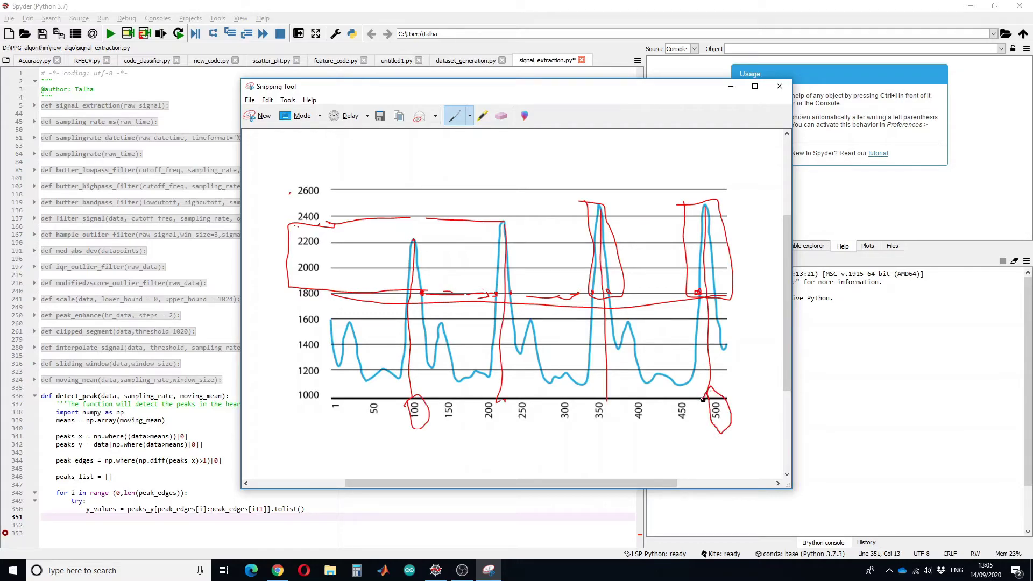
# - Append peaks_x at each segment's max-y index, add except: pass and return peaks_list, then save
pyautogui.click(146, 521)
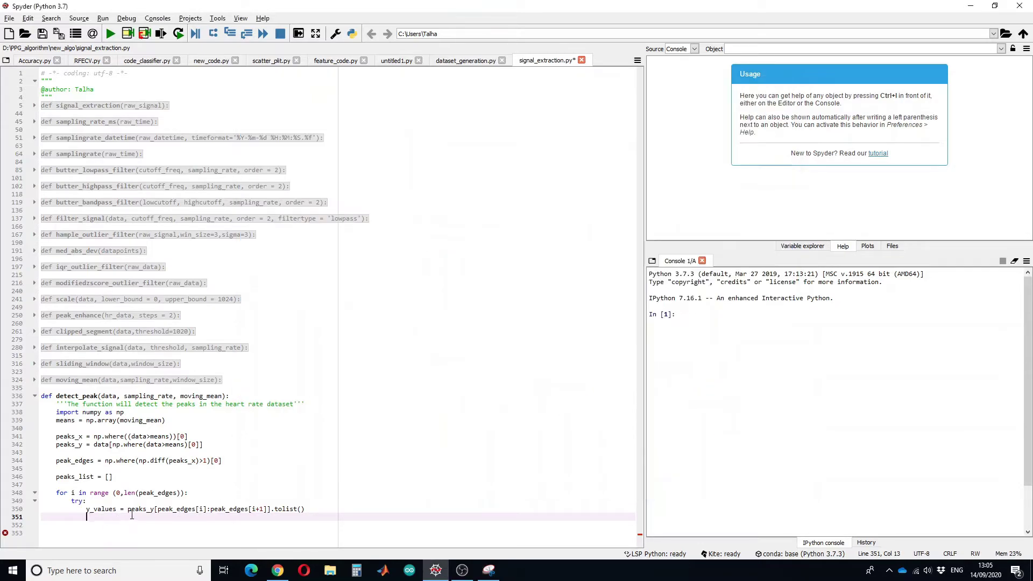
pyautogui.write('peaks_list.')
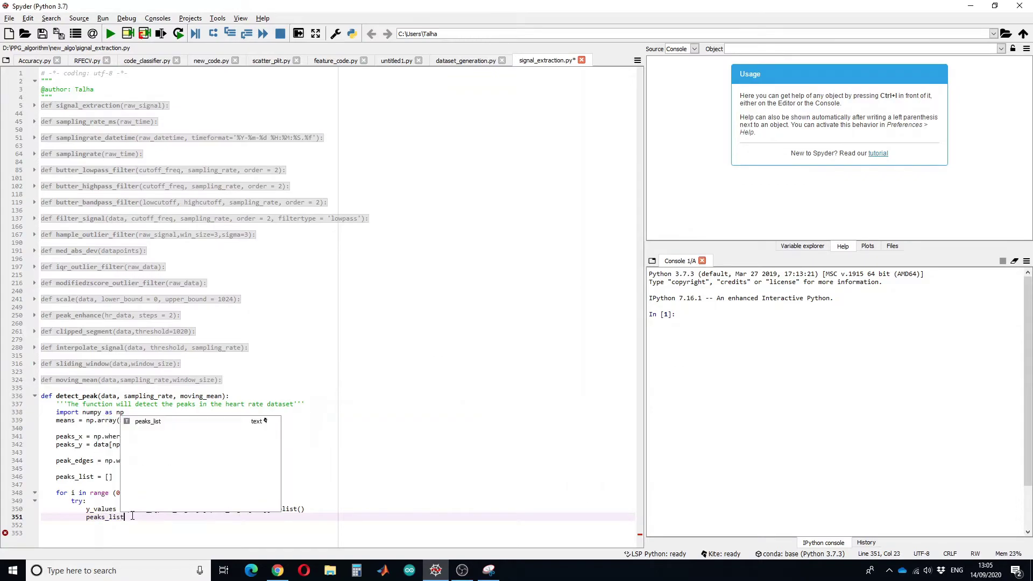
pyautogui.write('append(peaks_x[')
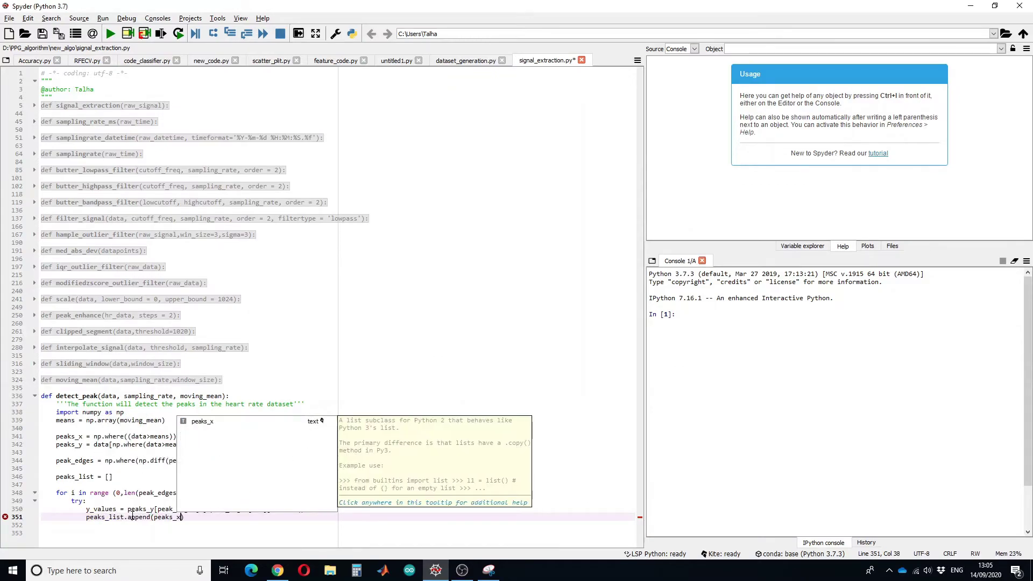
pyautogui.write('peak')
pyautogui.press('Tab')
pyautogui.write('[i]')
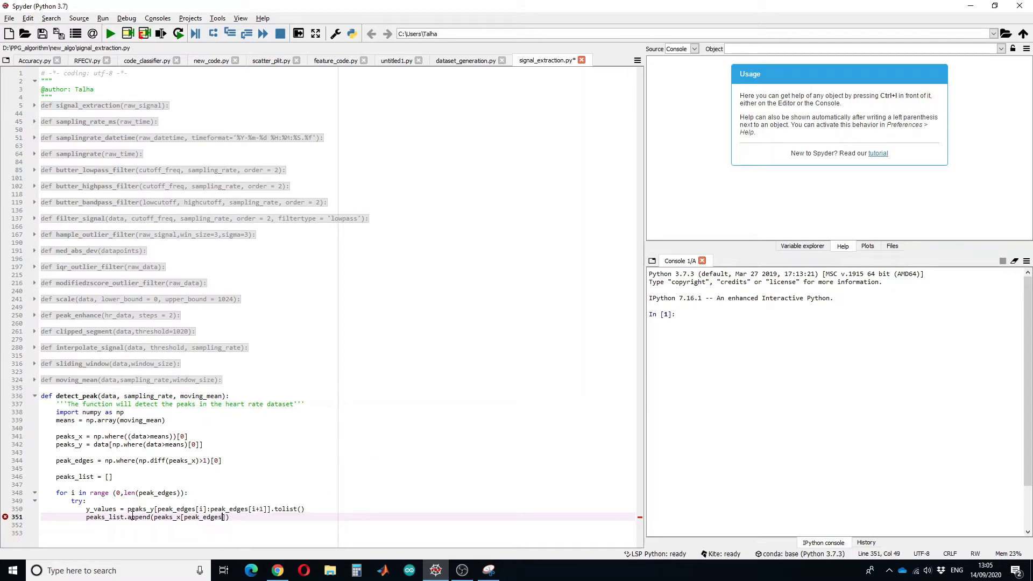
pyautogui.write(' + y_val')
pyautogui.write('ues.index(')
pyautogui.write('max(y_va')
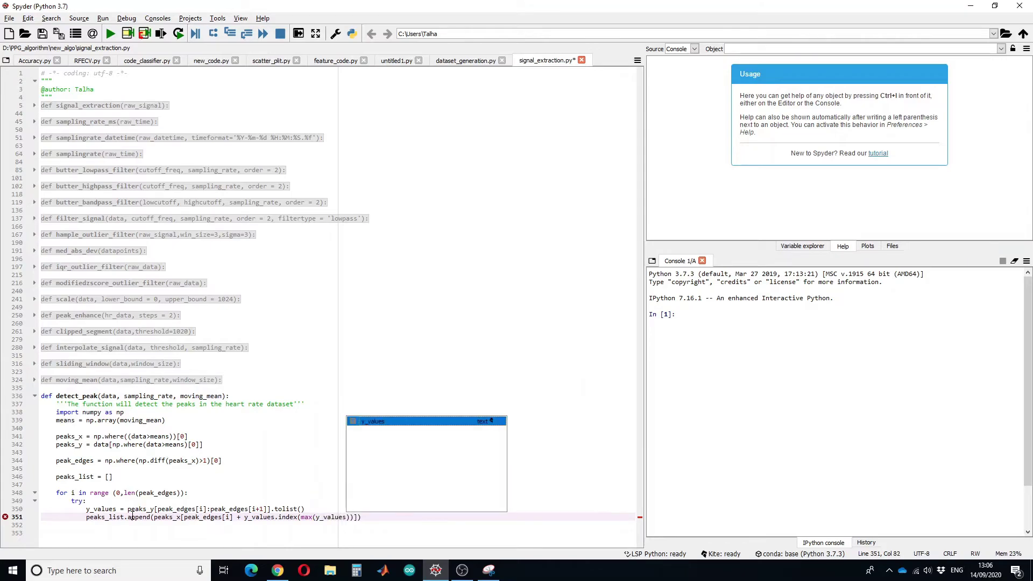
pyautogui.write('lues))')
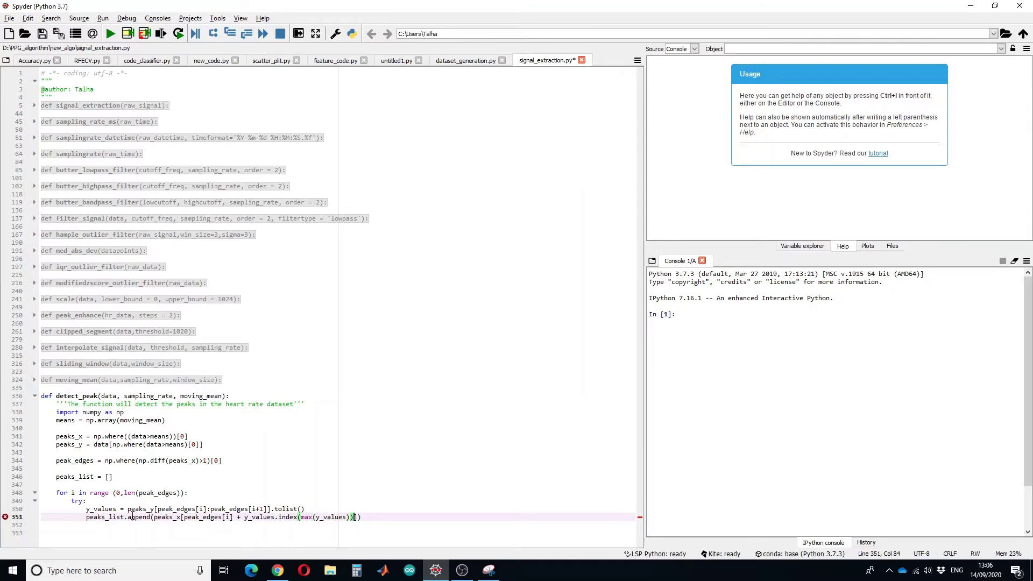
pyautogui.write(']')
pyautogui.press('Return')
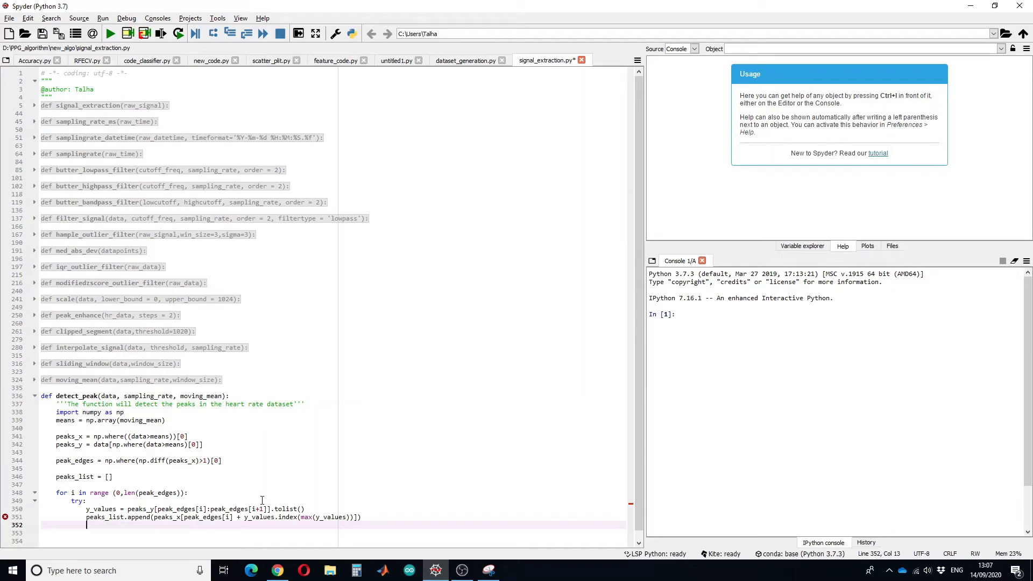
pyautogui.write('except')
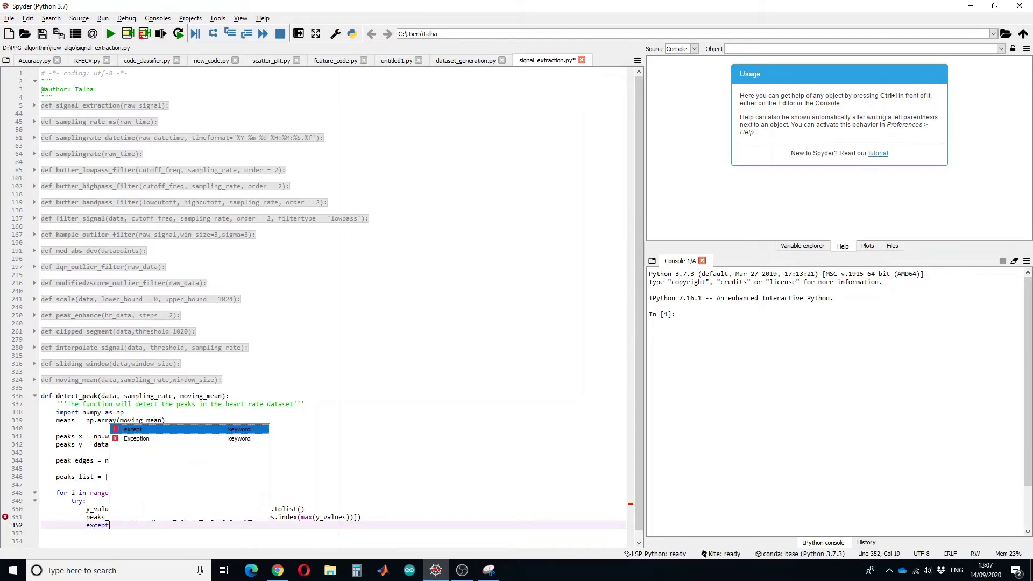
pyautogui.write(':')
pyautogui.press('Return')
pyautogui.write('pass')
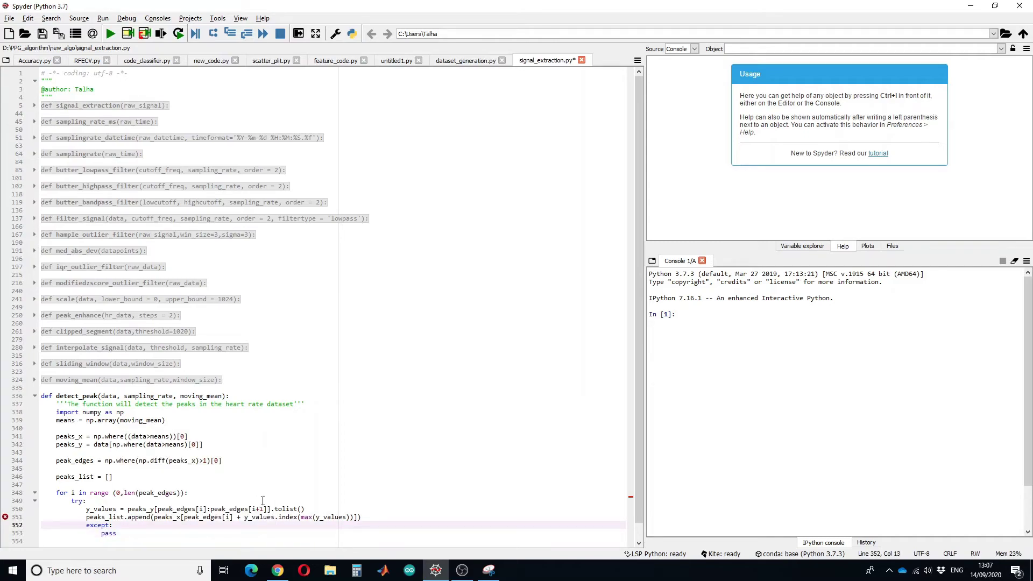
pyautogui.press('Return')
pyautogui.hotkey('shift', 'Tab')
pyautogui.hotkey('ctrl', 's')
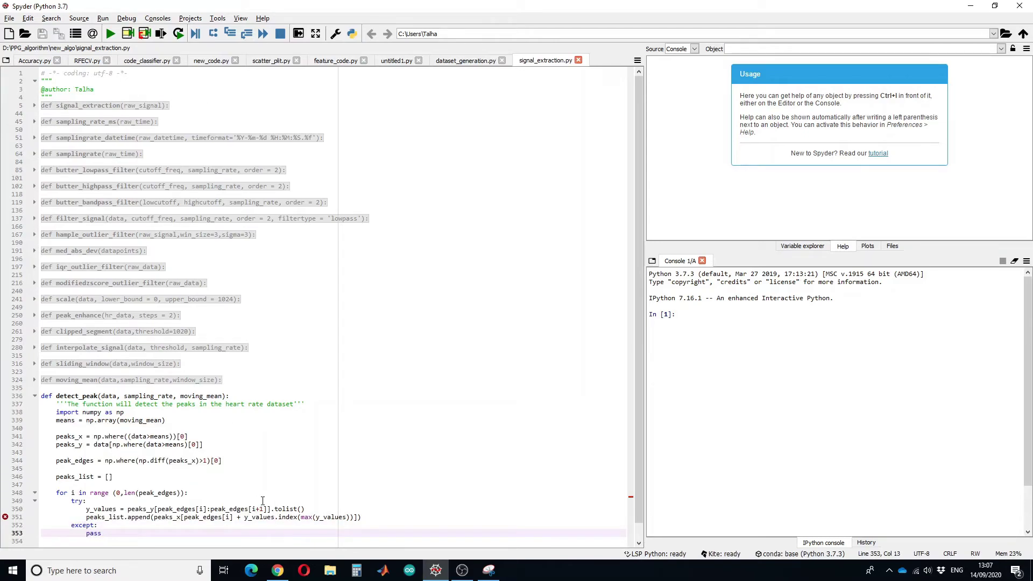
pyautogui.write('return peaks_list')
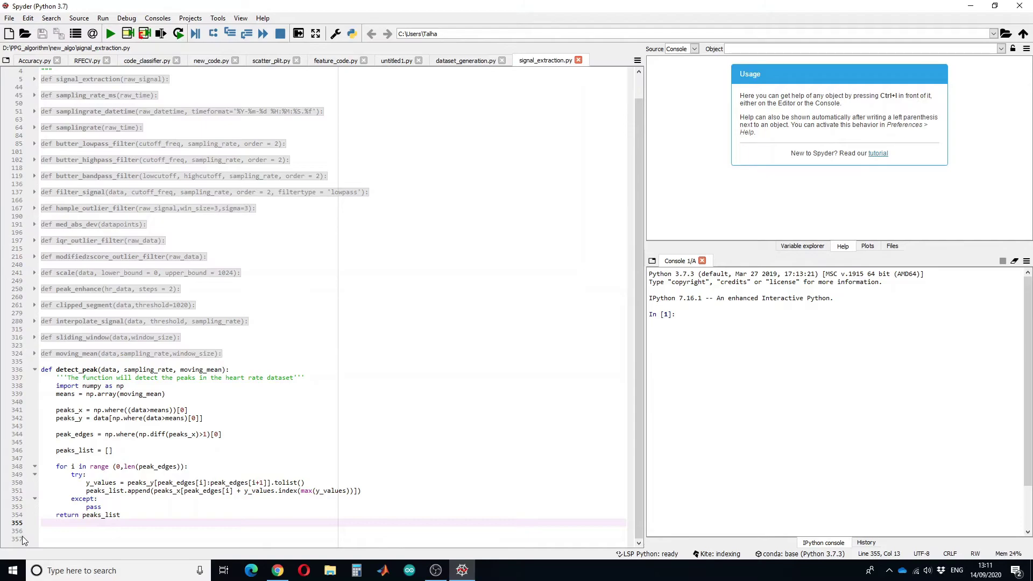
# - Add a blank line after return peaks_list, then move the cursor back to that statement's end
pyautogui.press('Return')
pyautogui.press('Up')
pyautogui.press('End')
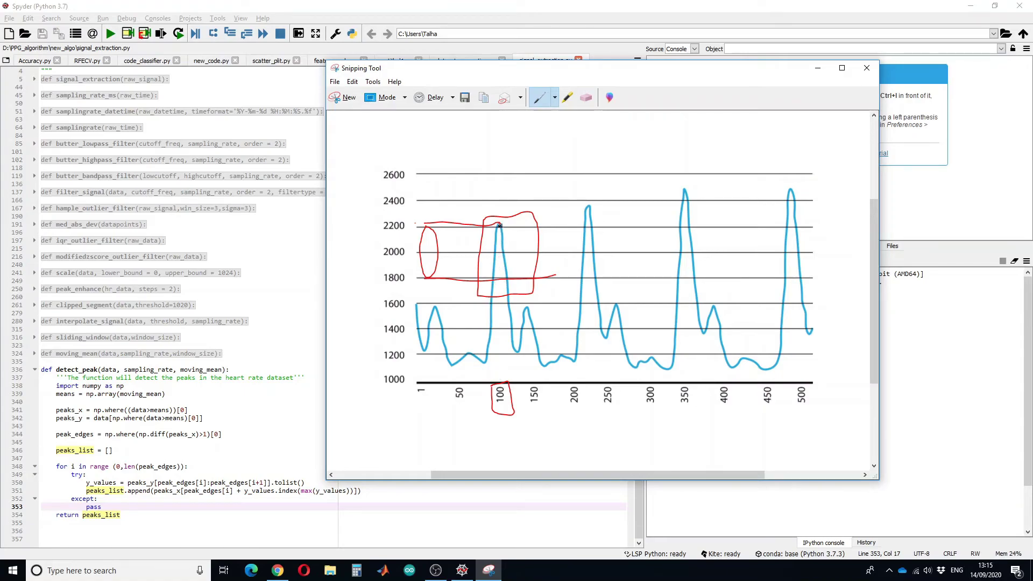
# - Box the second peak in red, extend the upper and lower threshold lines, and circle its 200–250 position
pyautogui.moveTo(571, 203)
pyautogui.mouseDown()
pyautogui.moveTo(608, 206)
pyautogui.moveTo(569, 207)
pyautogui.mouseUp()
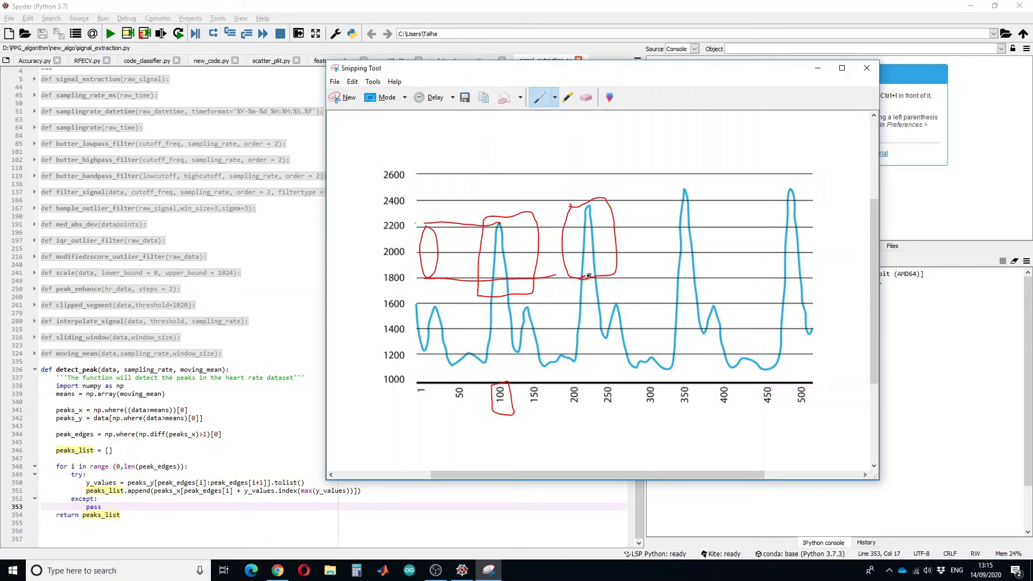
pyautogui.moveTo(558, 209); pyautogui.dragTo(414, 215)
pyautogui.moveTo(419, 282); pyautogui.dragTo(545, 279)
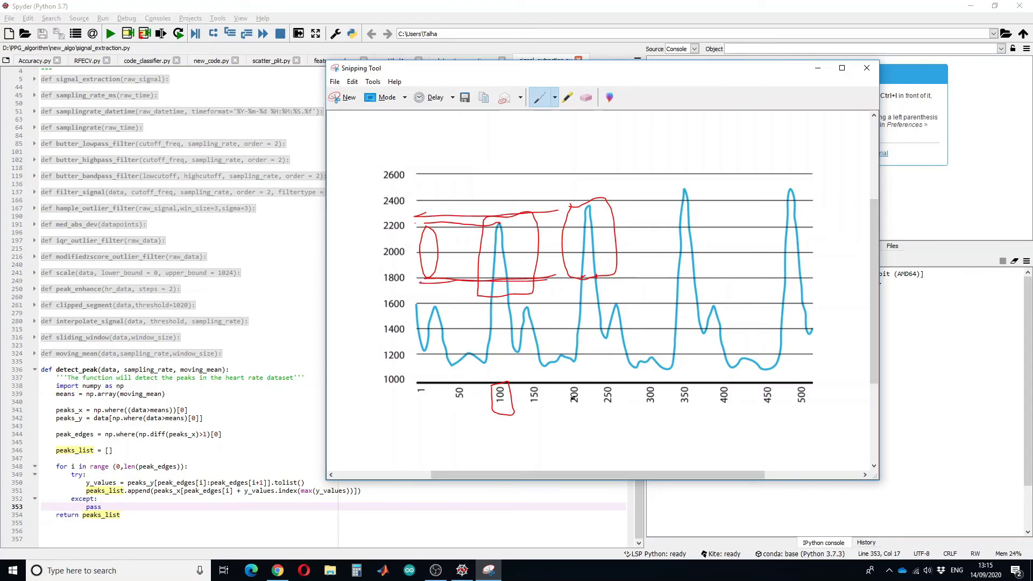
pyautogui.moveTo(589, 383)
pyautogui.mouseDown()
pyautogui.moveTo(587, 397)
pyautogui.moveTo(589, 384)
pyautogui.mouseUp()
pyautogui.click(127, 518)
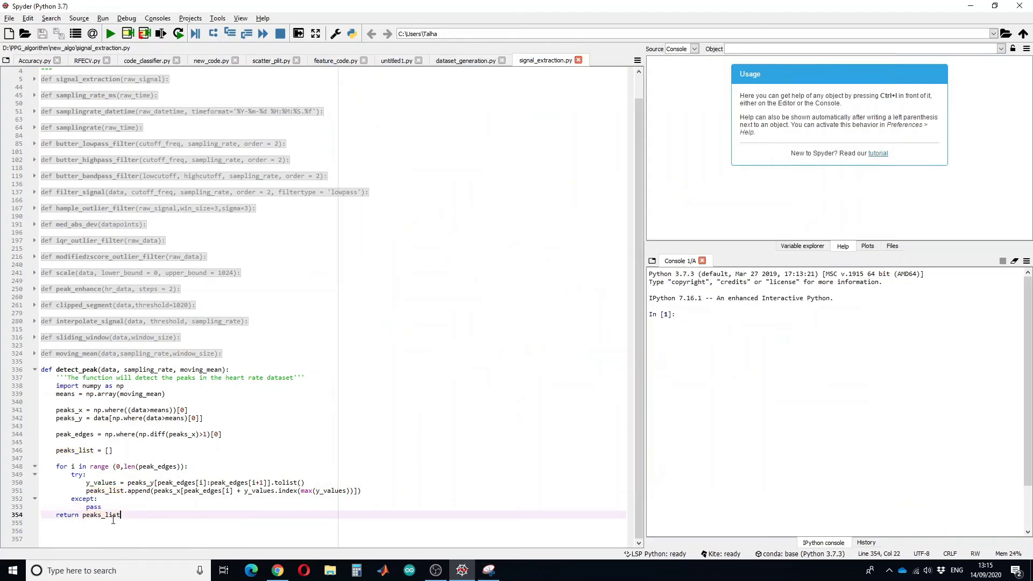